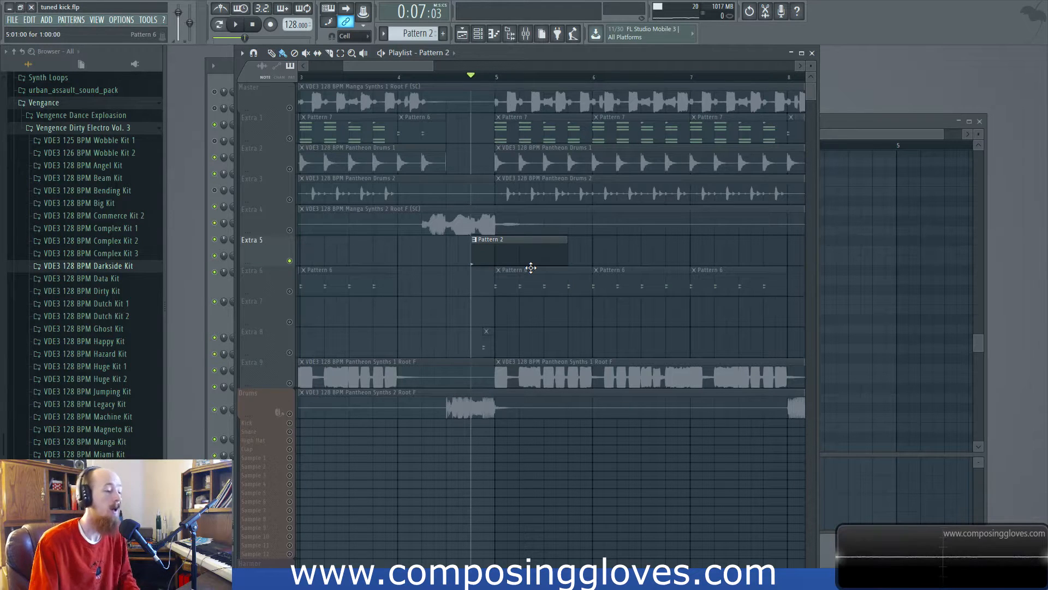
Preview the playlist briefly, open the Pattern 2 clip on track Extra 5, and bring its channel rack forward
key(space)
key(space)
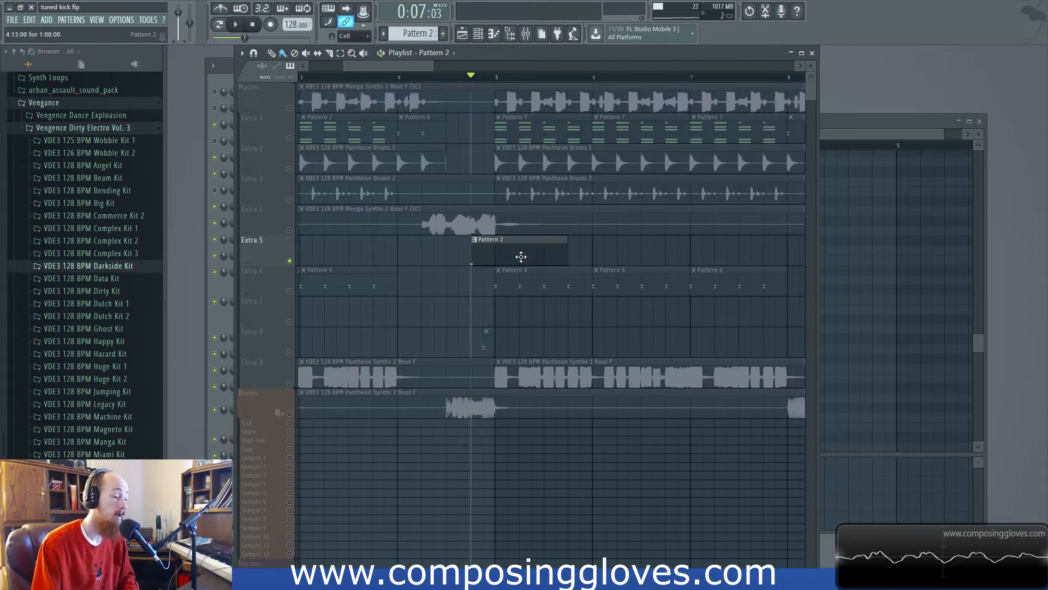
double_click(521, 257)
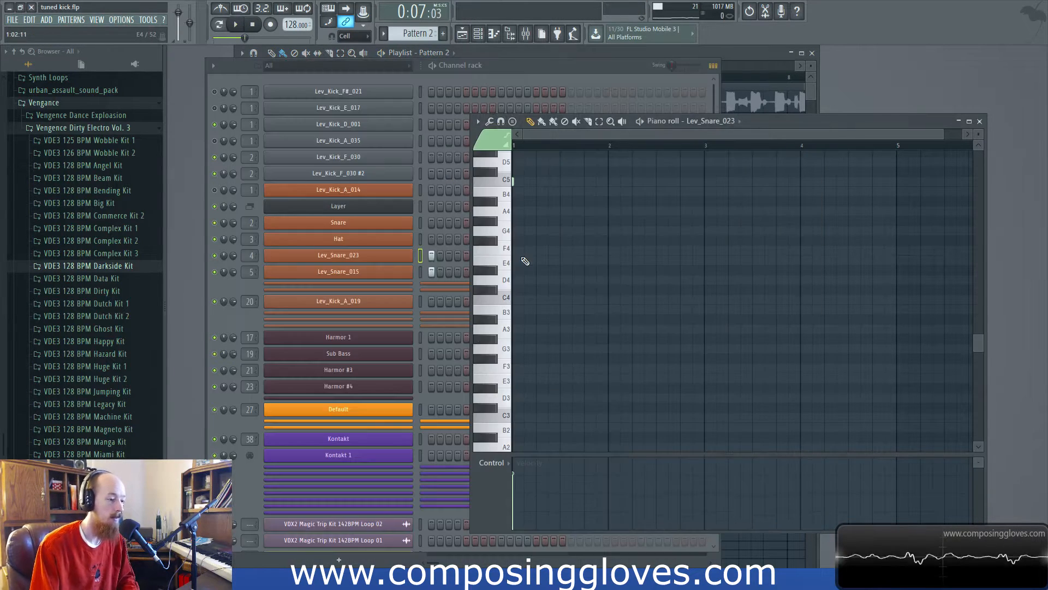
click(543, 71)
Open the sampler settings of Lev_Snare_023 and Lev_Snare_015 and compare their waveforms
click(357, 257)
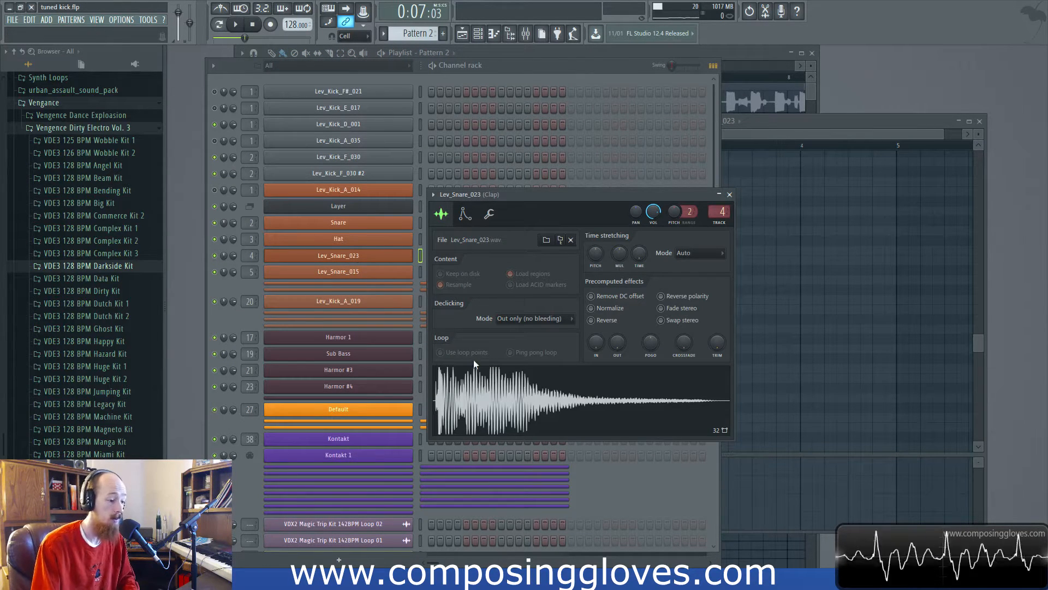
click(332, 273)
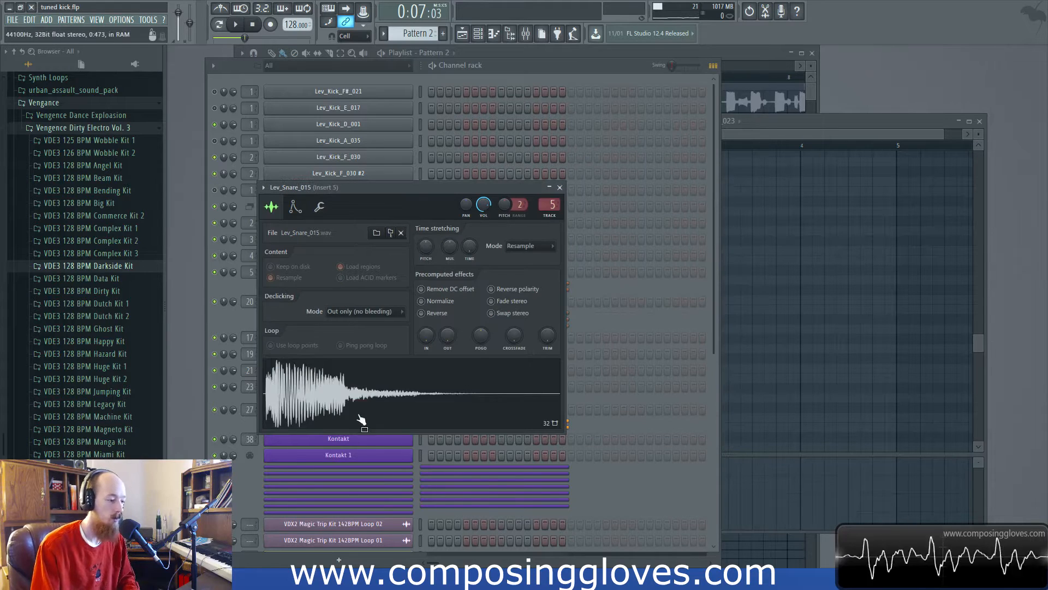
drag(443, 208, 727, 204)
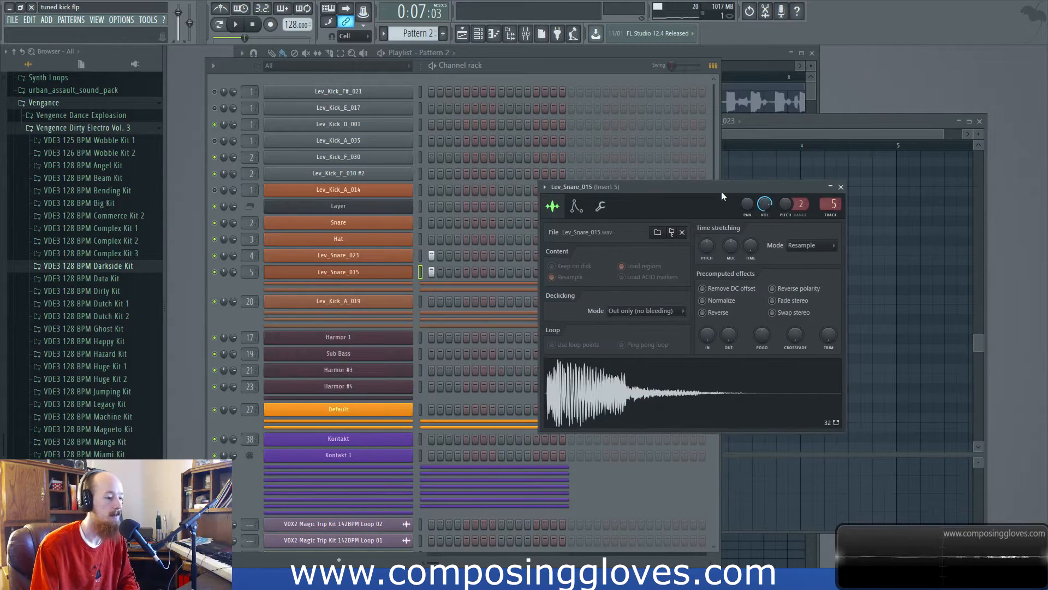
click(369, 256)
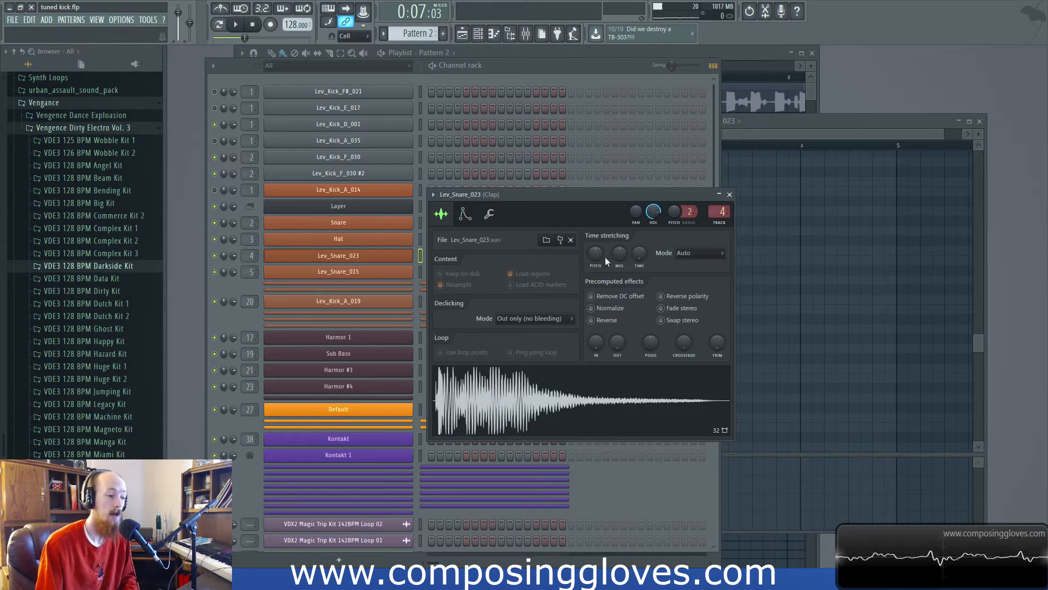
drag(539, 197, 533, 130)
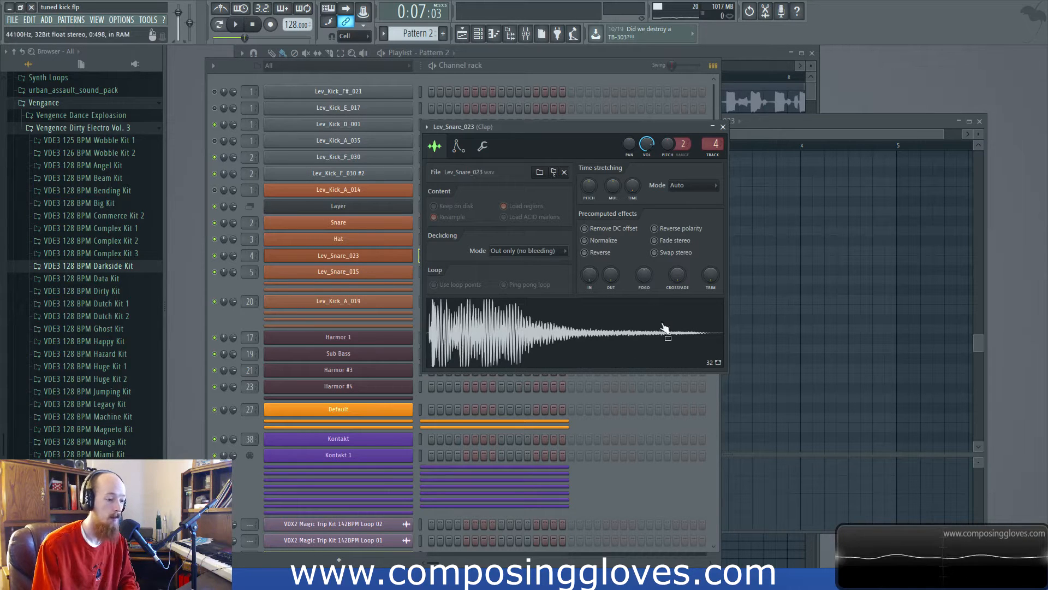
Check the Clap track in the mixer and audition the Lev_Snare_023 sample in its sampler window
click(525, 34)
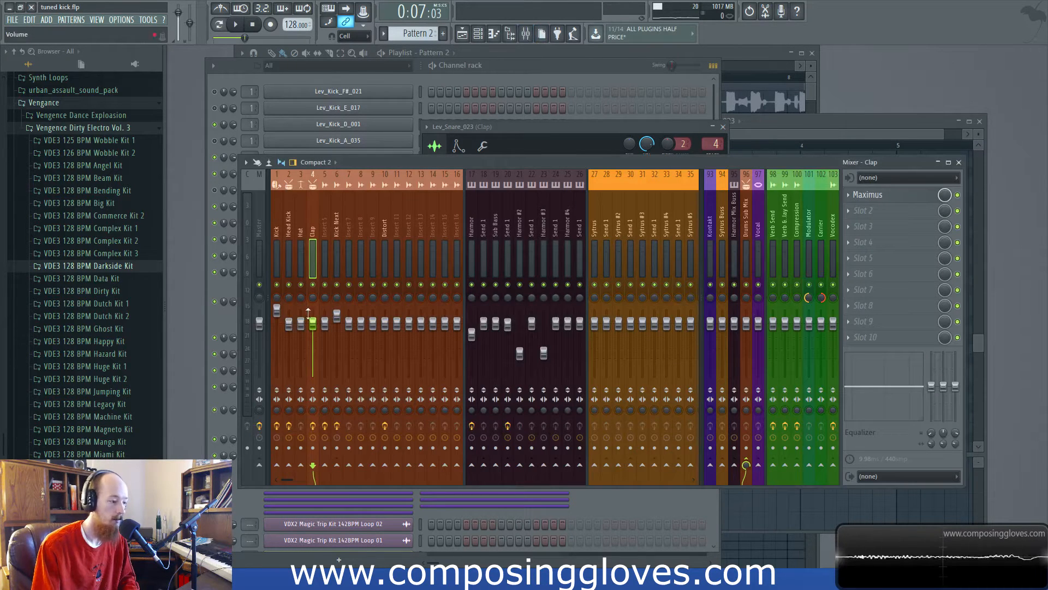
click(616, 140)
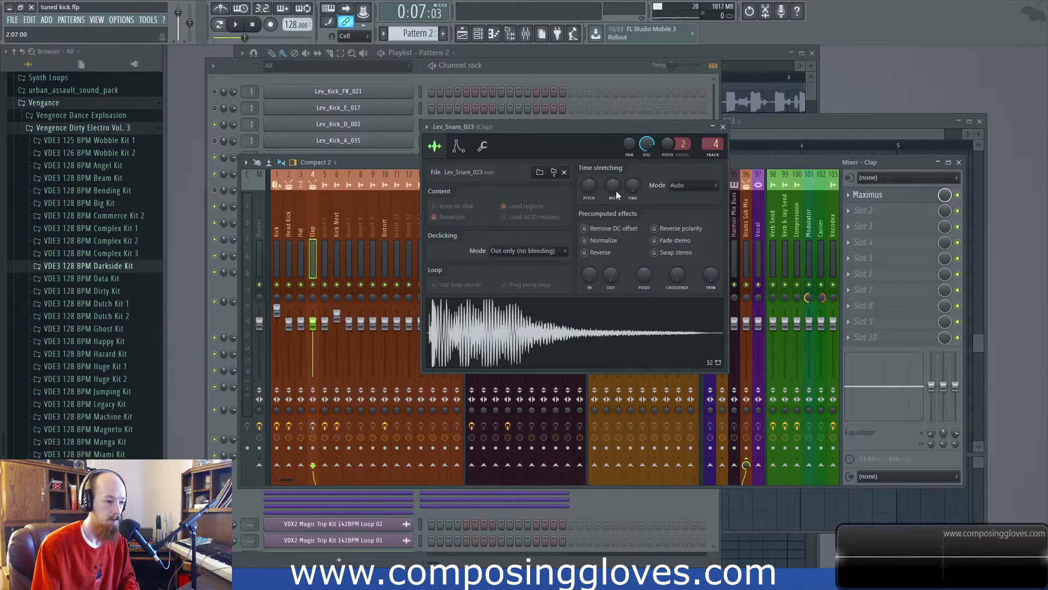
click(583, 361)
click(582, 362)
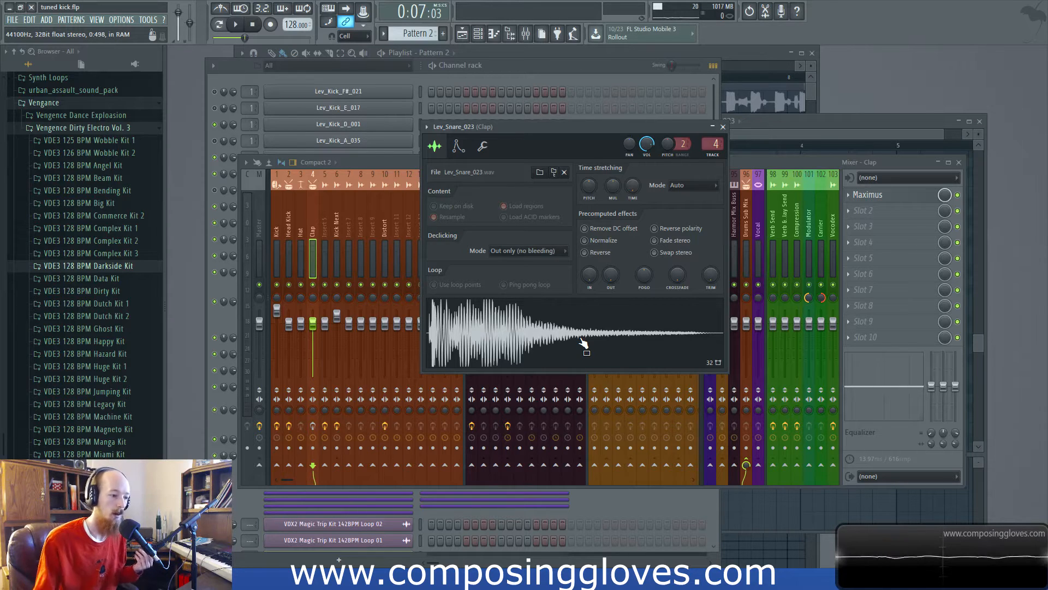
click(560, 336)
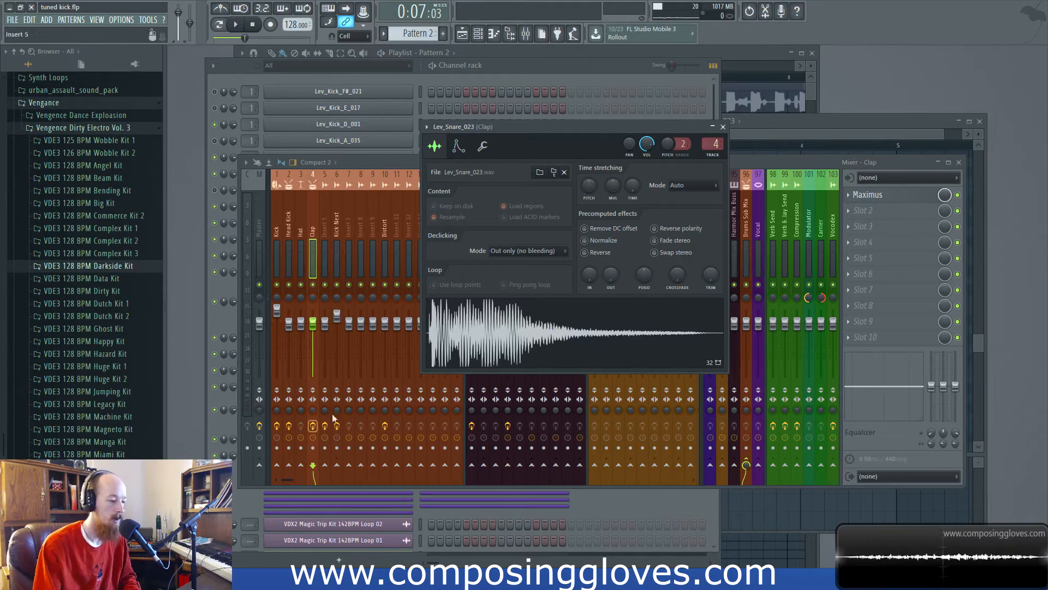
Open Maximus on the Clap track and examine the compression curves and gain of its Low, Mid and High bands
click(888, 199)
drag(692, 98, 580, 119)
click(416, 261)
click(415, 274)
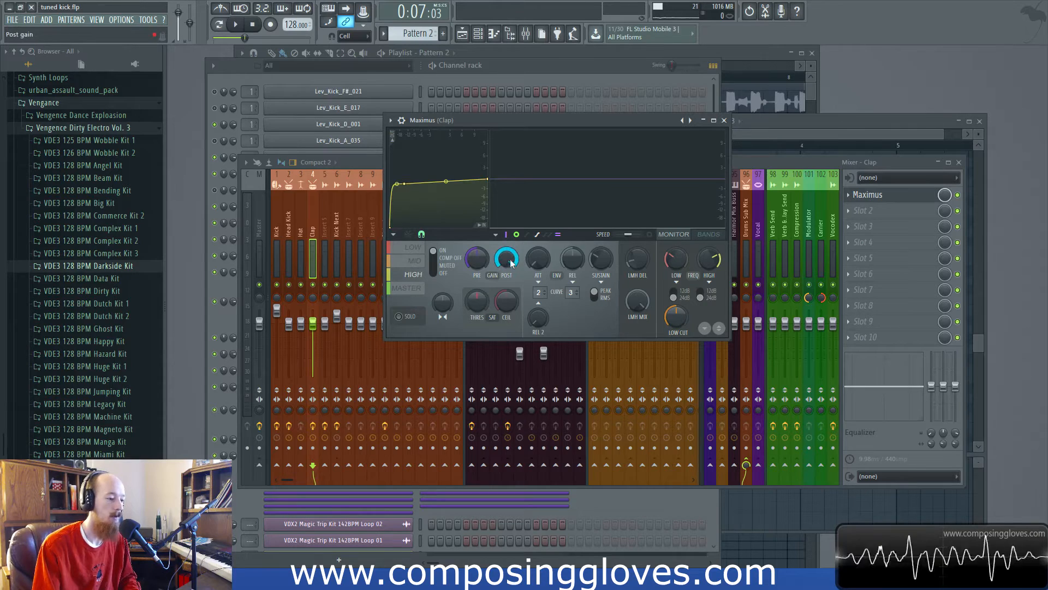
click(416, 261)
click(415, 248)
click(415, 263)
click(415, 275)
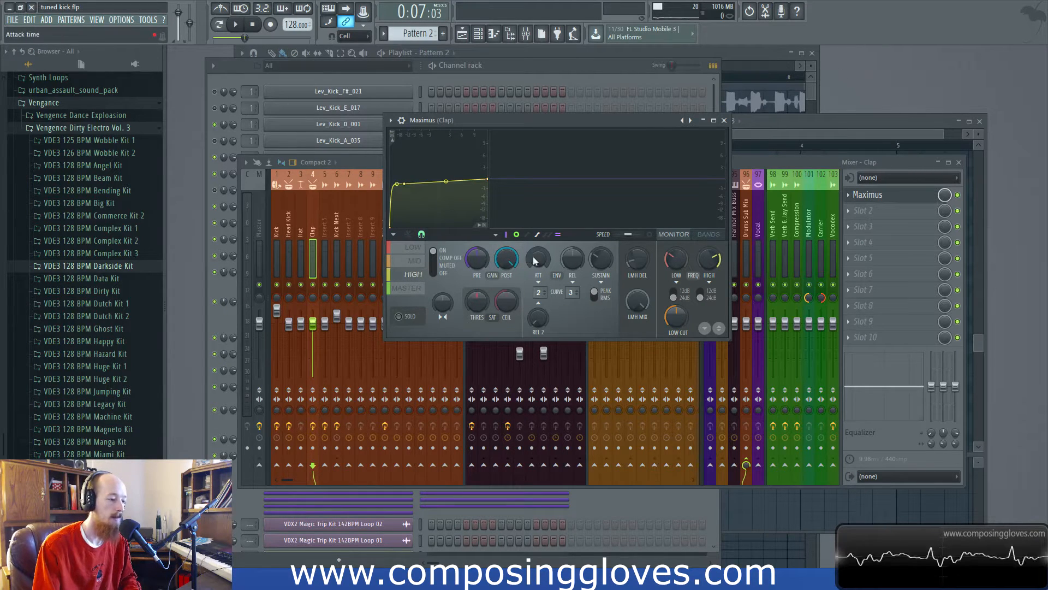
click(415, 261)
click(413, 247)
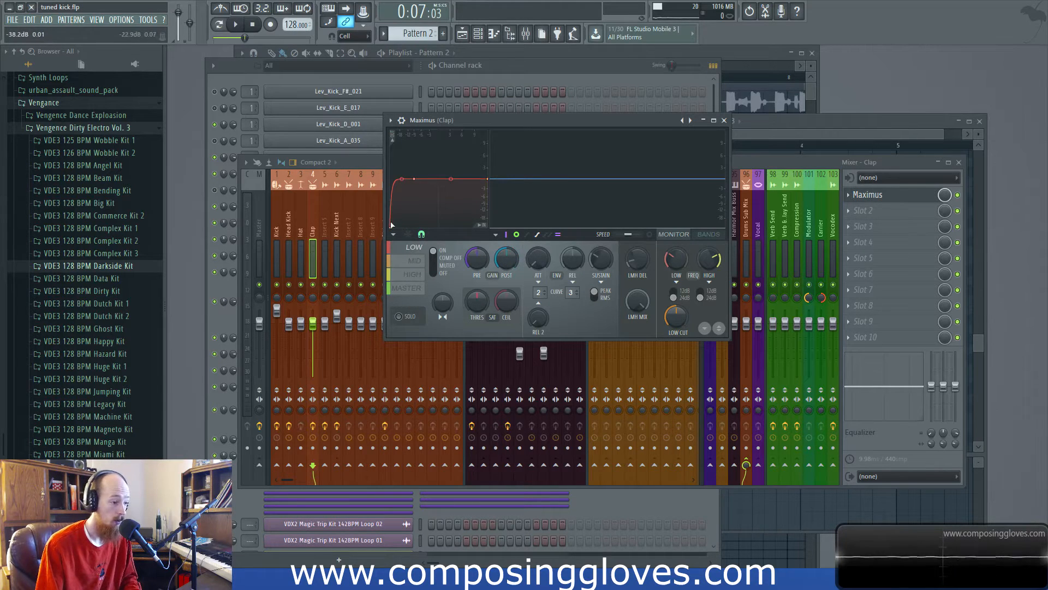
click(413, 274)
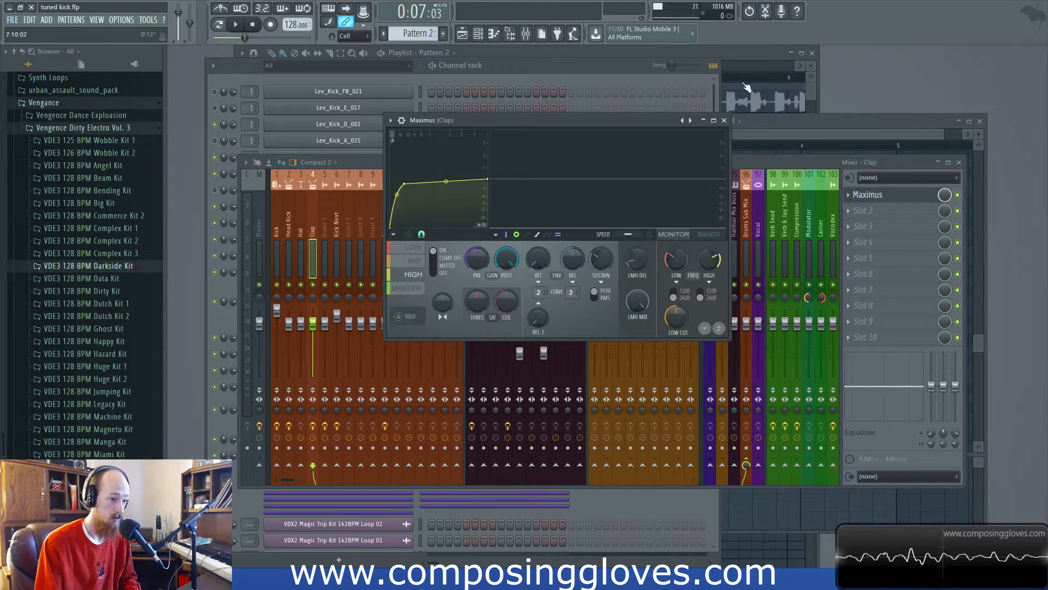
Audition Pattern 2 while trying out the tension between points 1 and 2 of the High band curve in Maximus
key(space)
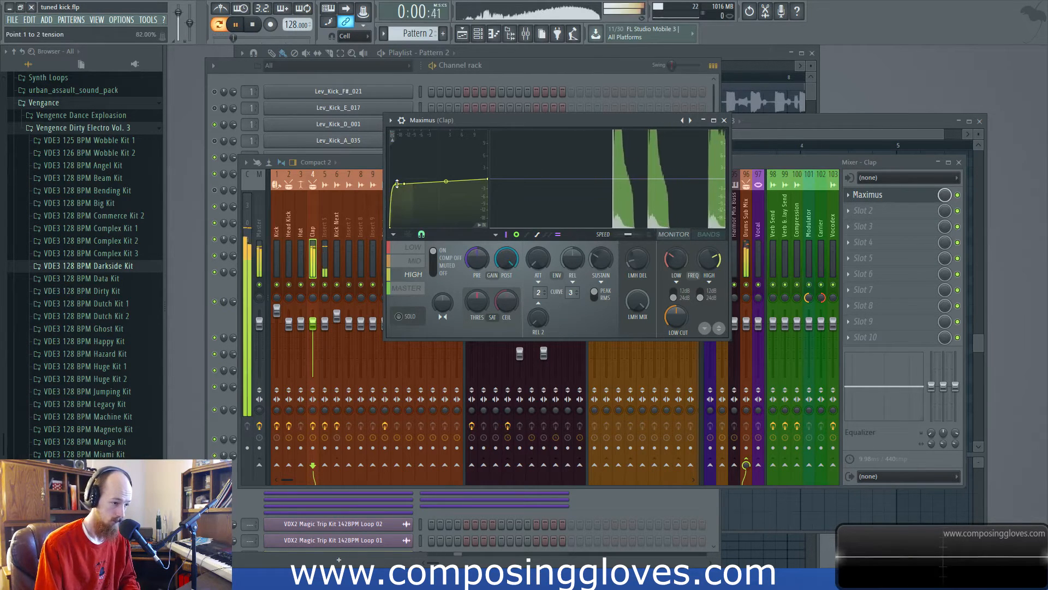
key(space)
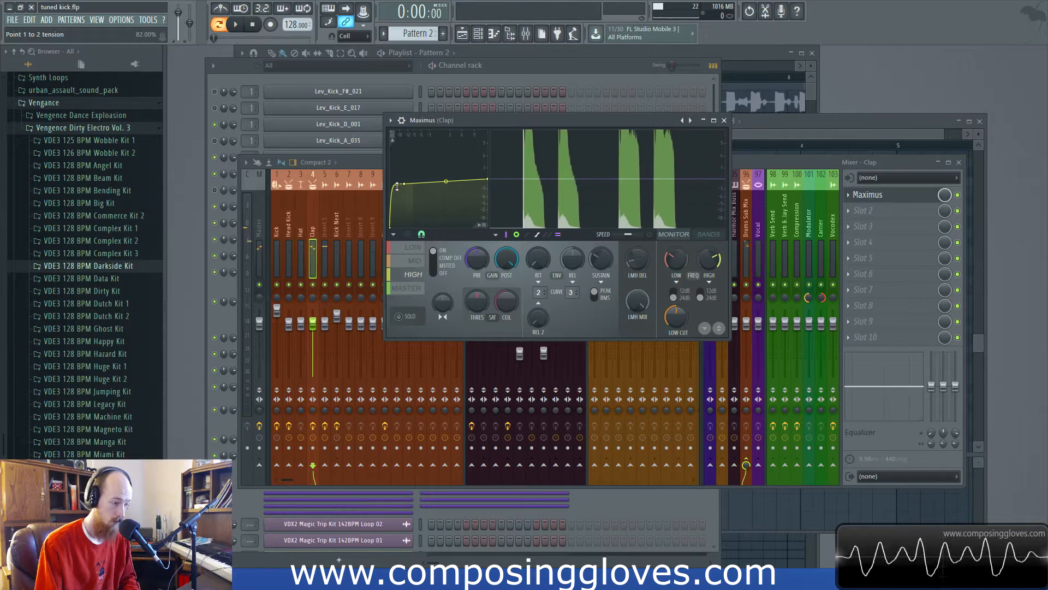
mouse_move(397, 184)
mouse_down()
mouse_move(397, 217)
mouse_move(397, 184)
mouse_up()
key(space)
key(space)
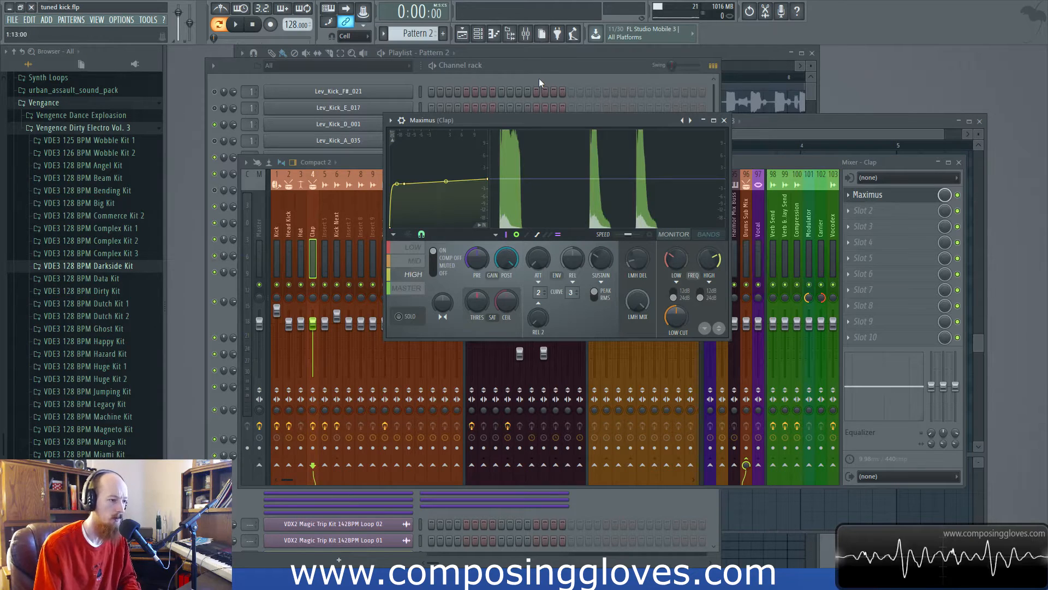
Review the Low, Mid and High band curves of the Clap track's Maximus once more and close the plugin
drag(556, 117, 554, 93)
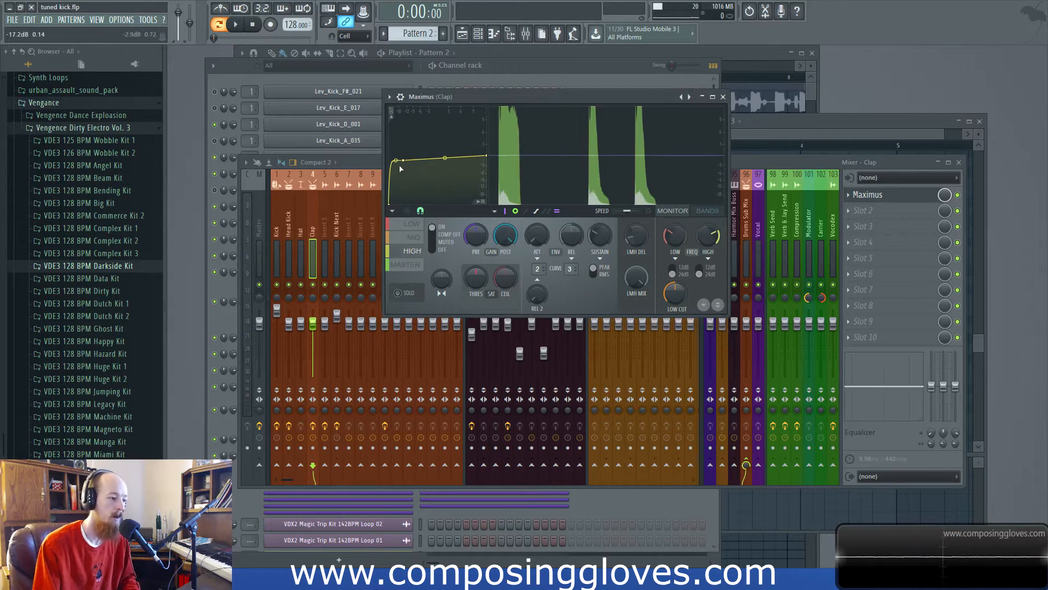
click(412, 227)
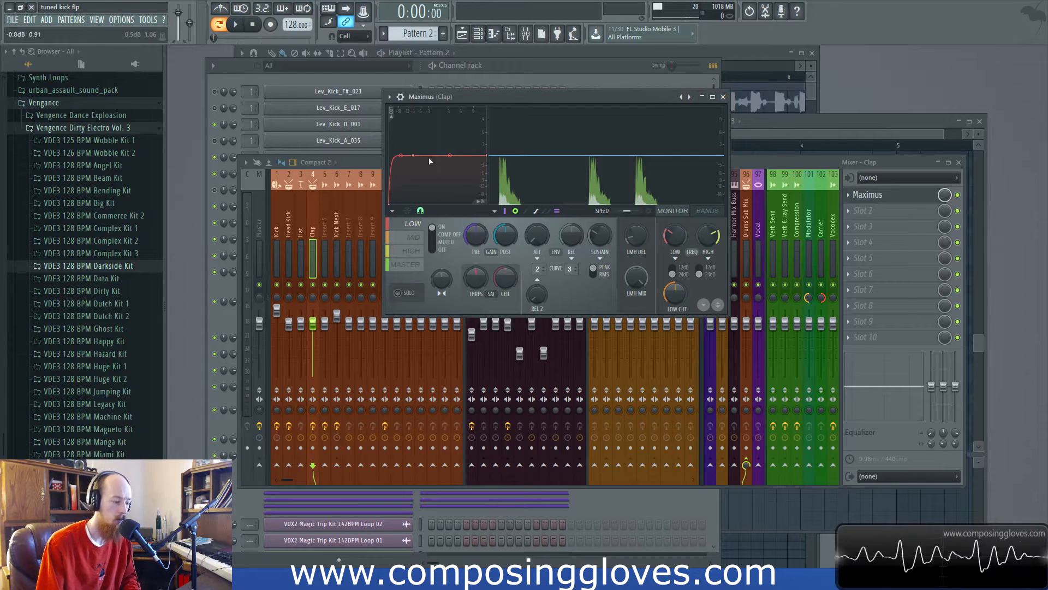
click(723, 97)
click(882, 195)
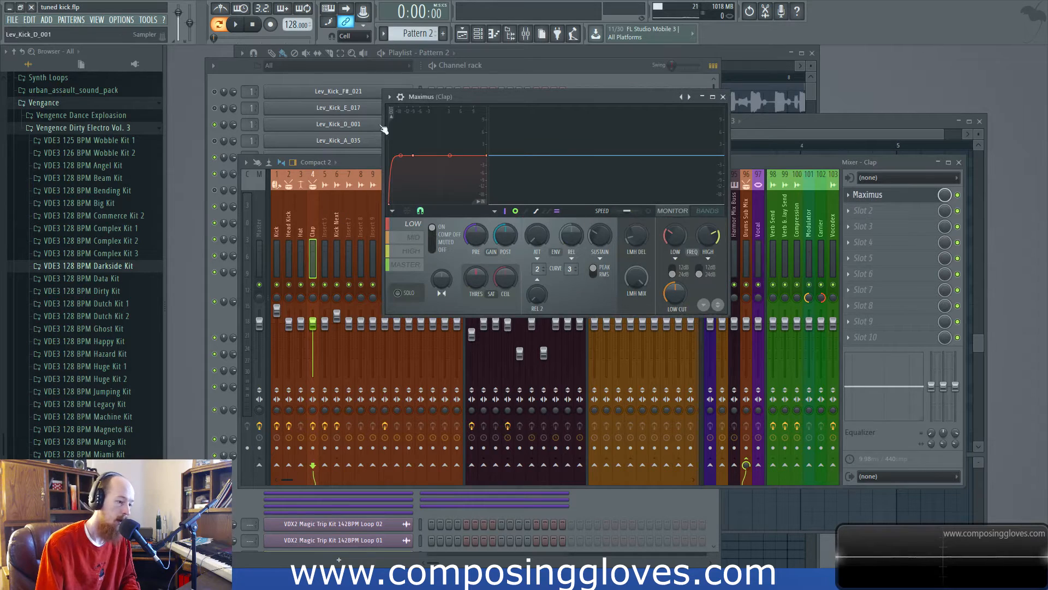
click(411, 240)
click(410, 252)
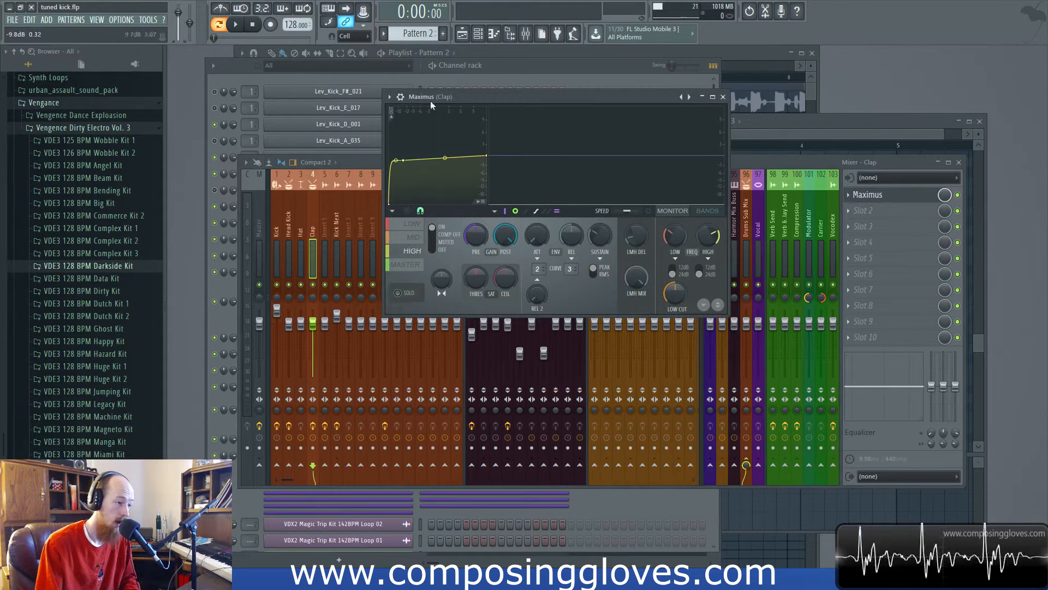
click(722, 96)
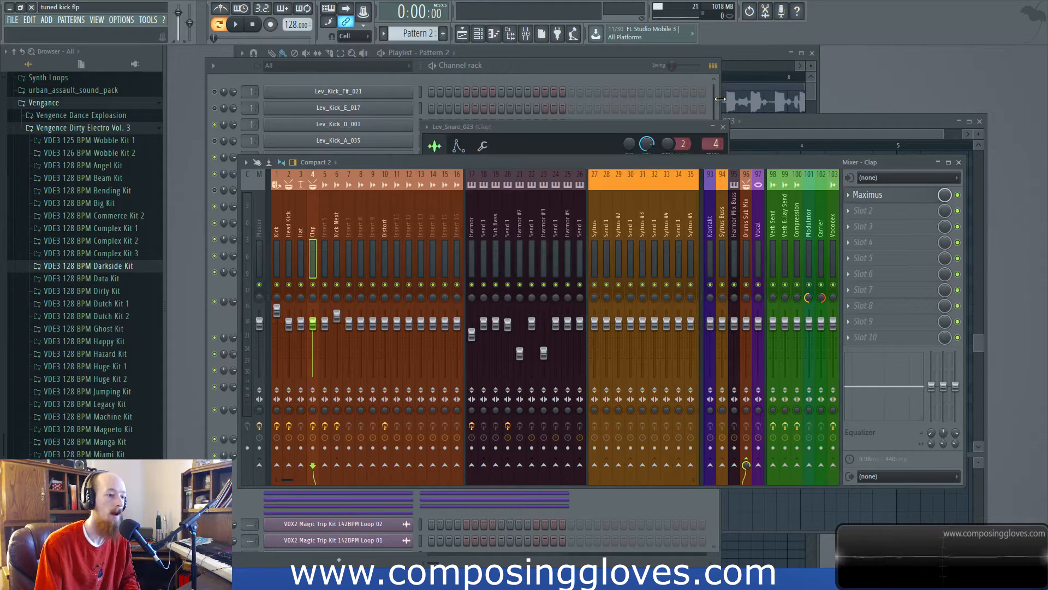
Return to the channel rack and audition the Lev_Snare_023 and Lev_Snare_015 samples for comparison
click(528, 80)
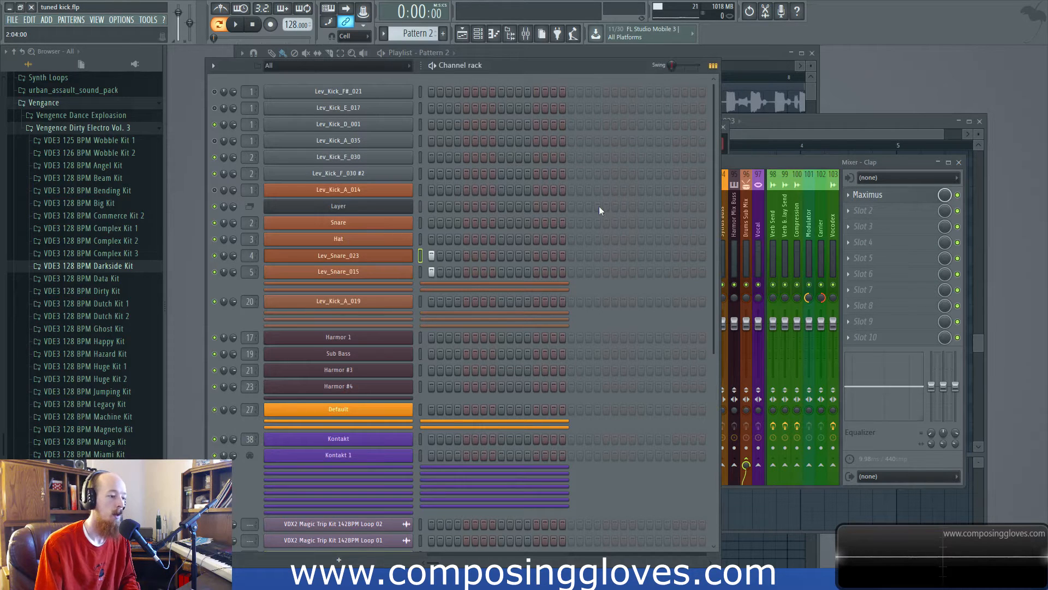
click(362, 256)
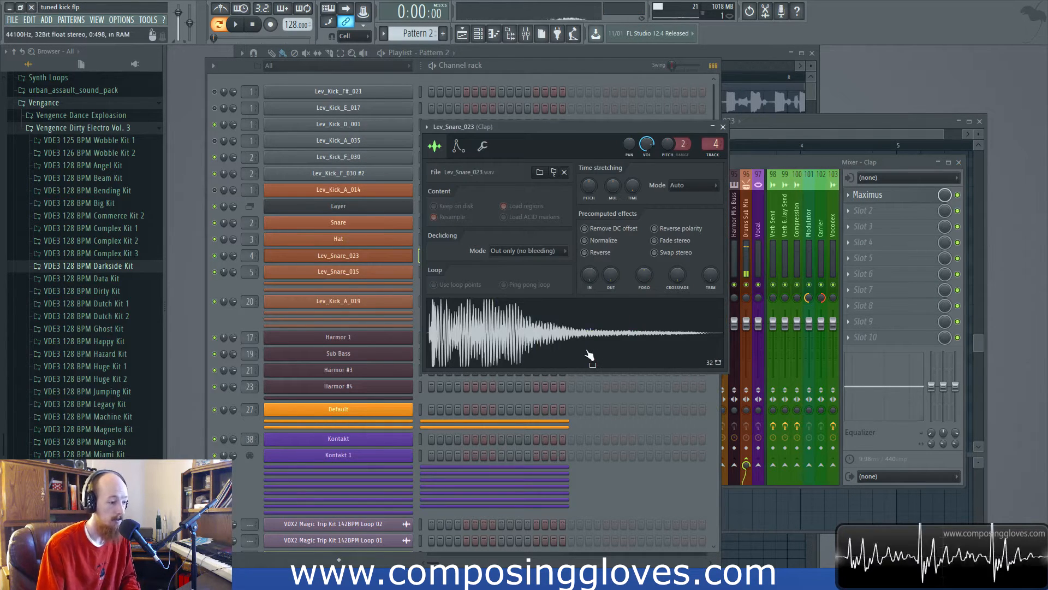
click(374, 257)
click(380, 275)
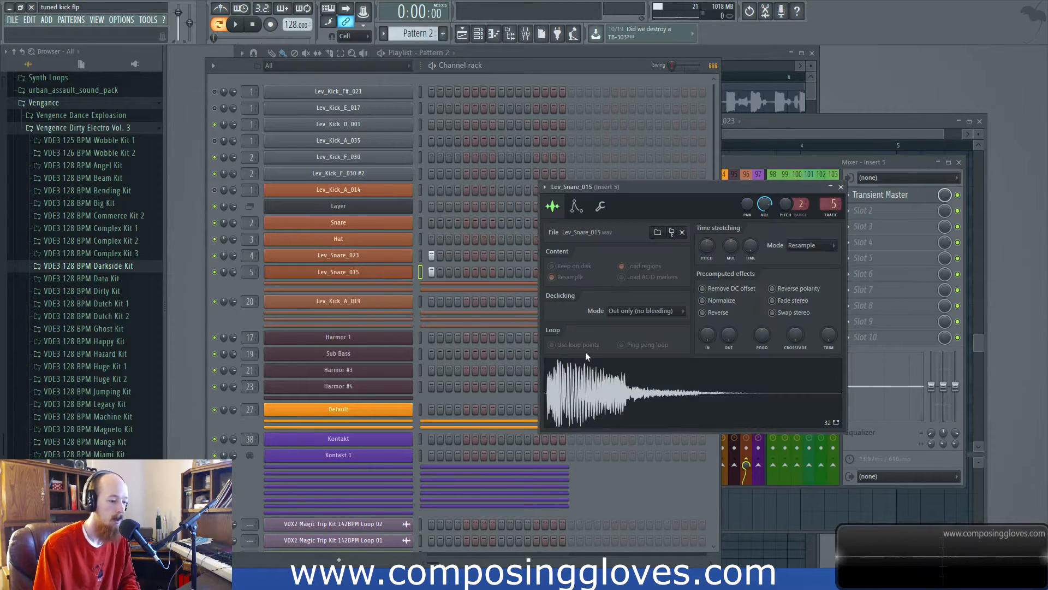
drag(670, 174, 457, 111)
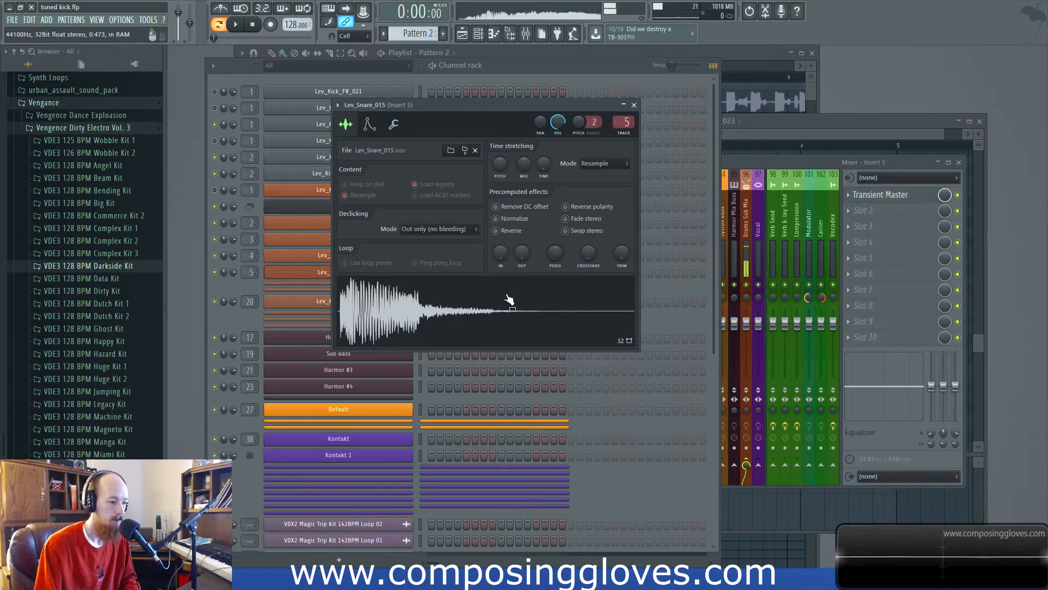
Inspect the attack, sustain and gain settings of Transient Master on mixer track Insert 5 and close the plugin
click(797, 159)
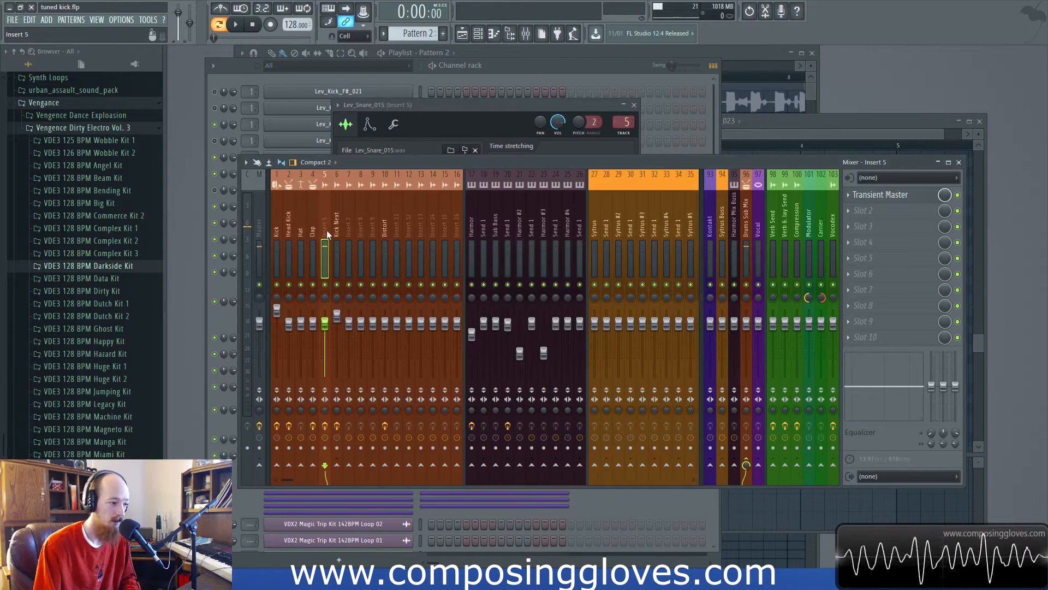
click(880, 195)
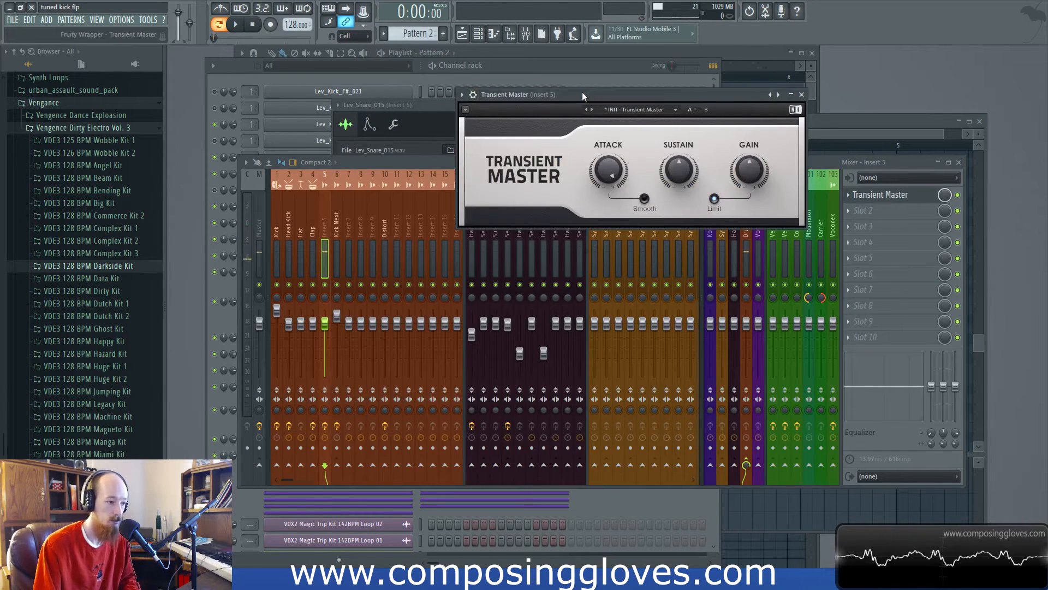
drag(582, 93, 559, 105)
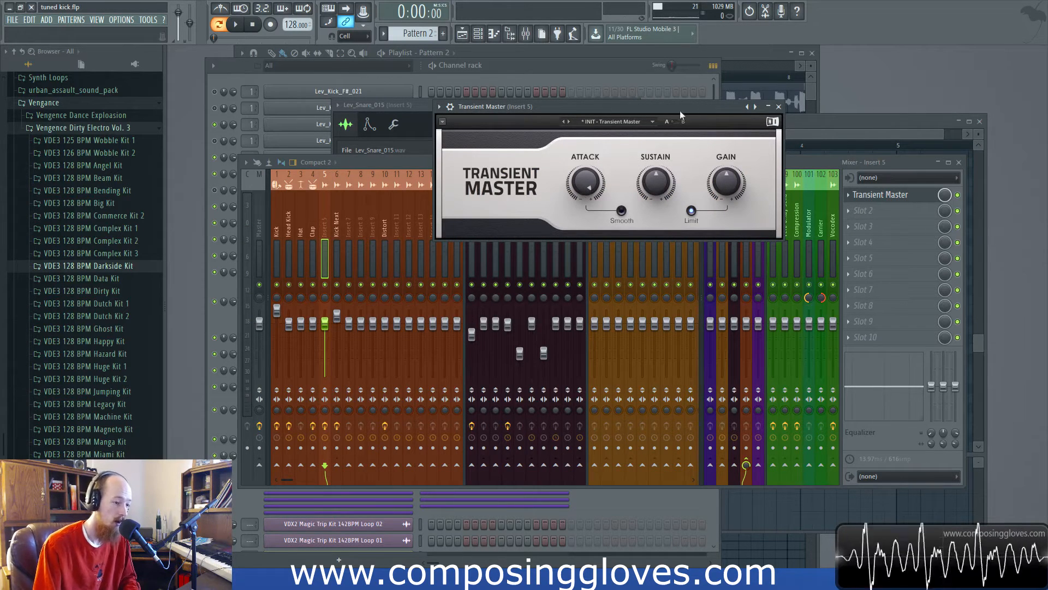
click(778, 107)
Load Maximus into effect slot 3 of Insert 5, bypass Transient Master, and open the new Maximus
click(863, 240)
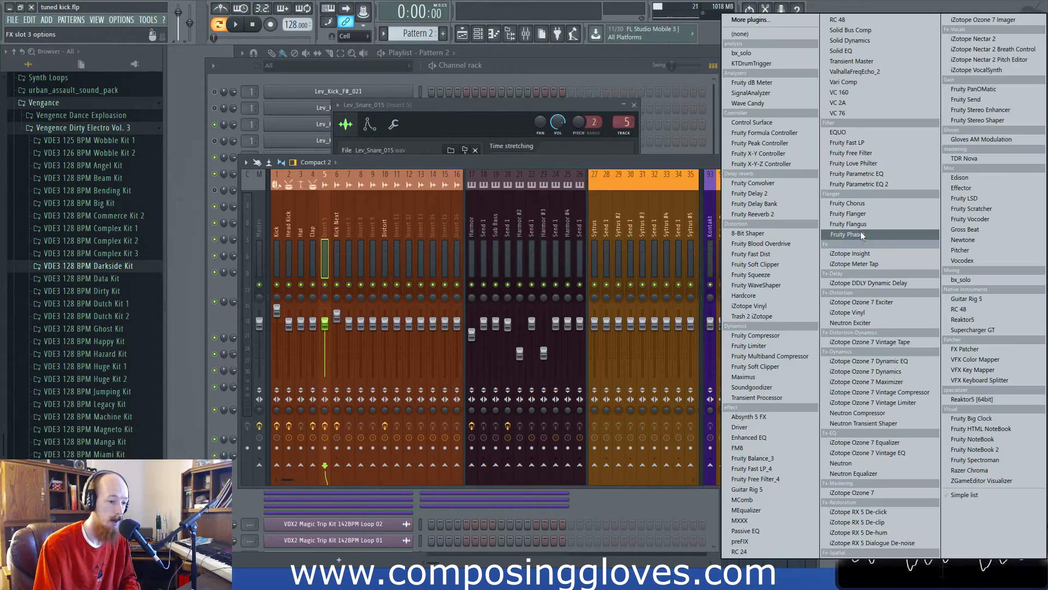
click(779, 376)
click(958, 195)
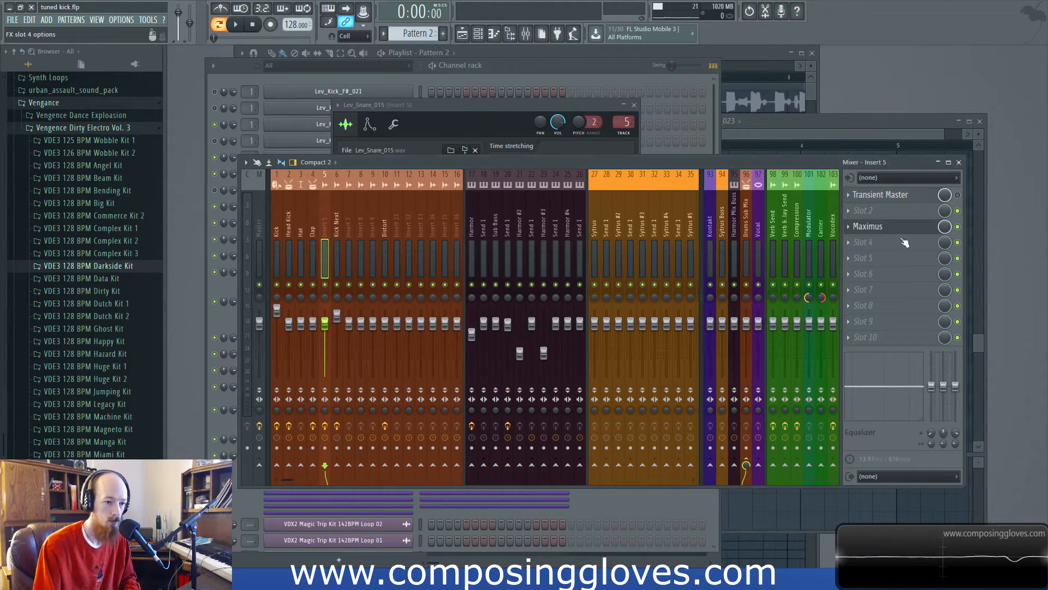
click(879, 226)
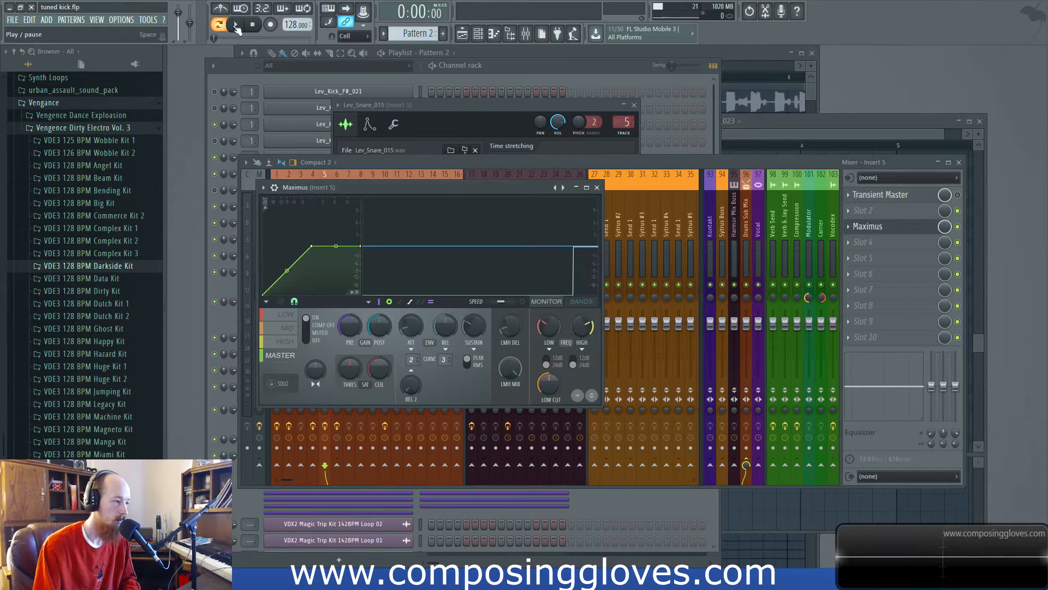
Move the Lev_Snare_015 window clear of Maximus and bend the Mid band's lower curve segment up to the plateau, auditioning the snare
drag(500, 107, 782, 106)
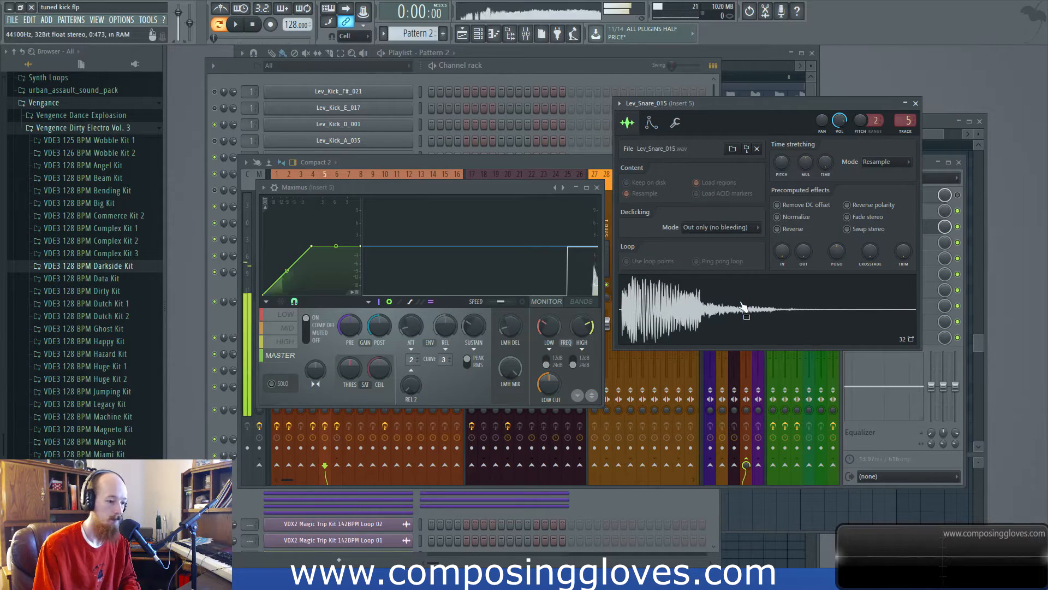
click(287, 314)
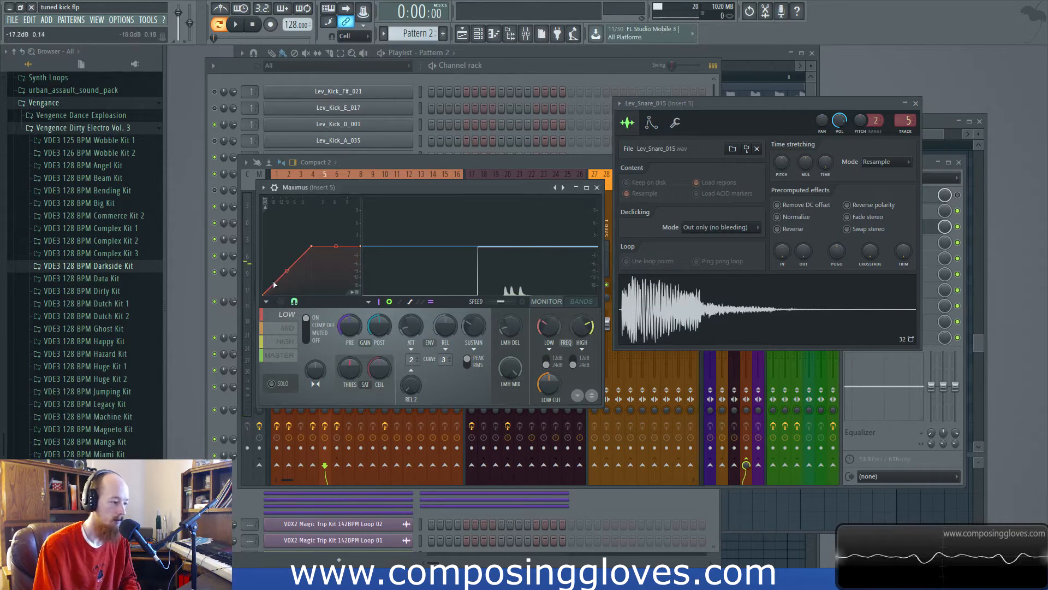
click(288, 328)
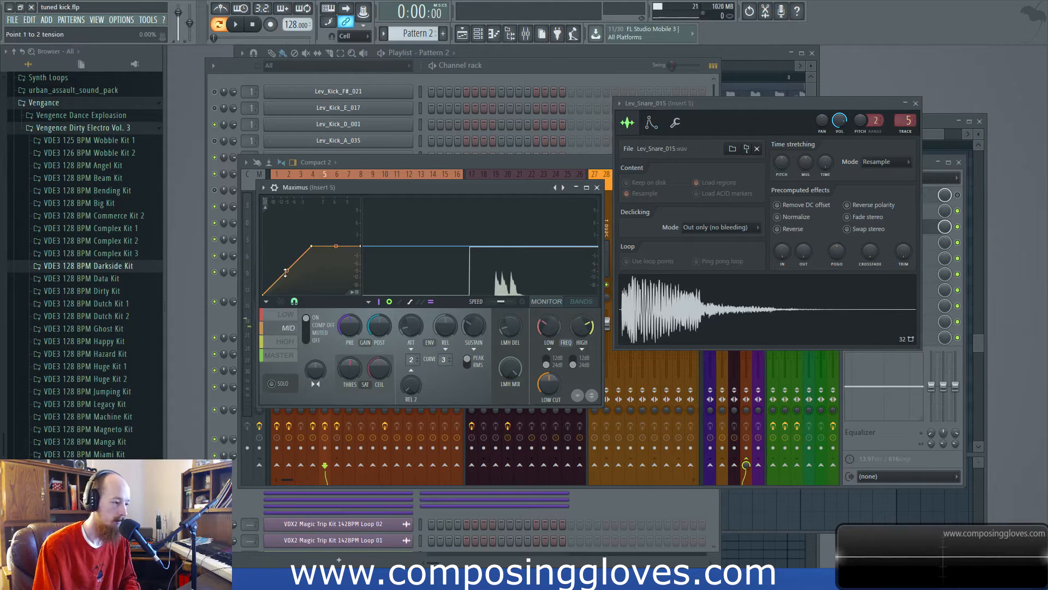
drag(288, 269, 289, 248)
click(697, 302)
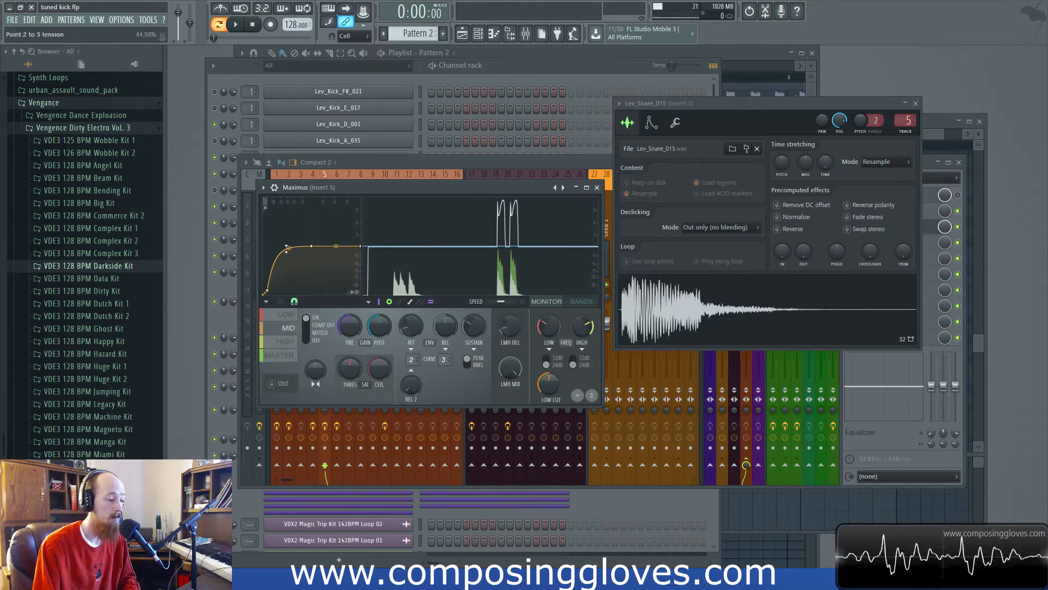
drag(288, 247, 289, 244)
double_click(729, 316)
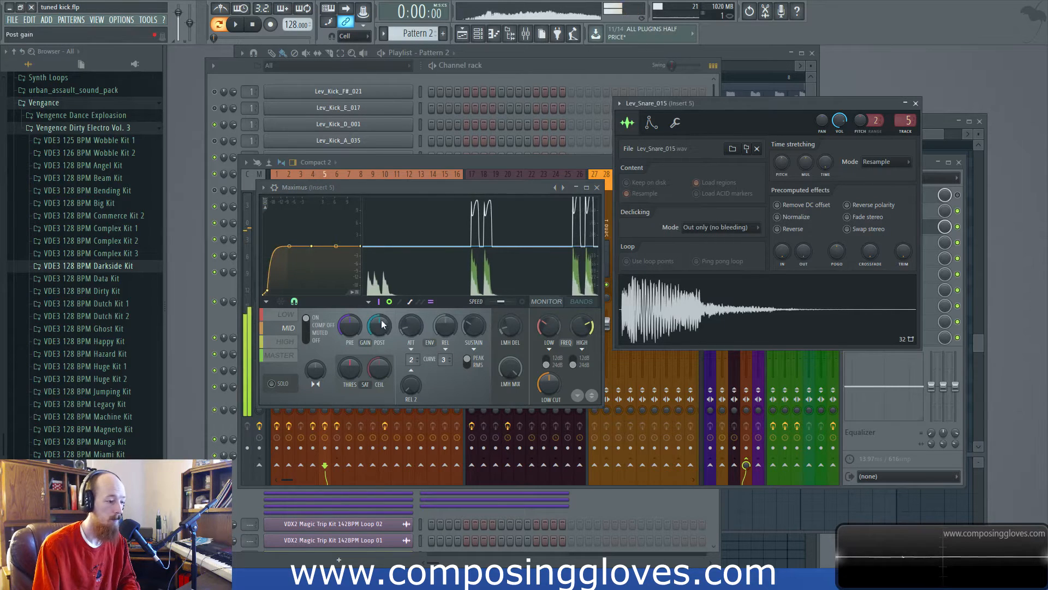
Bend the High band's rising curve segment up to the plateau and pull its lowest point toward the corner, auditioning the snare
click(285, 341)
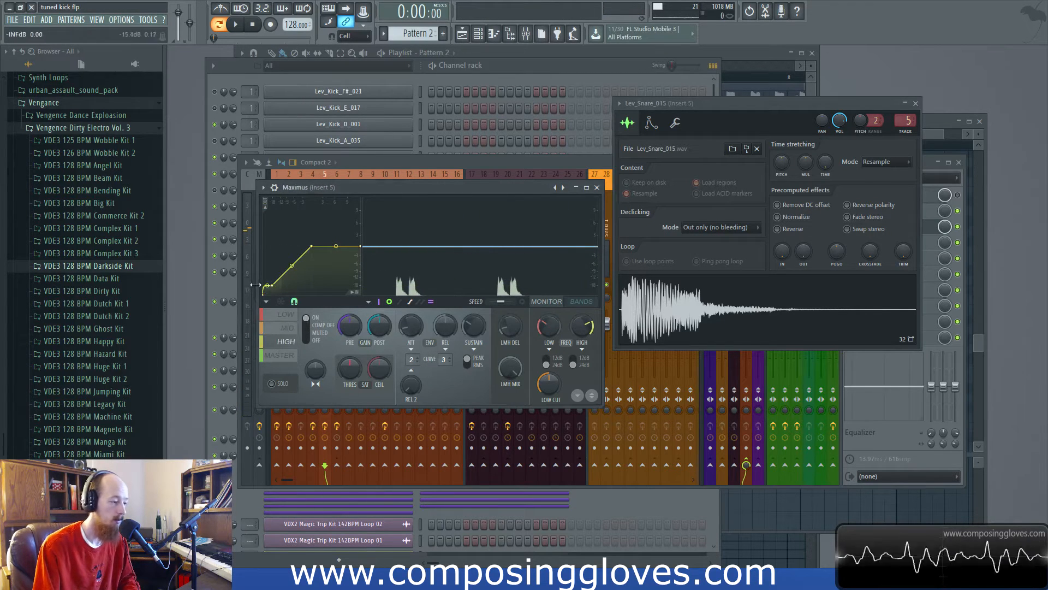
drag(292, 265, 292, 243)
double_click(734, 300)
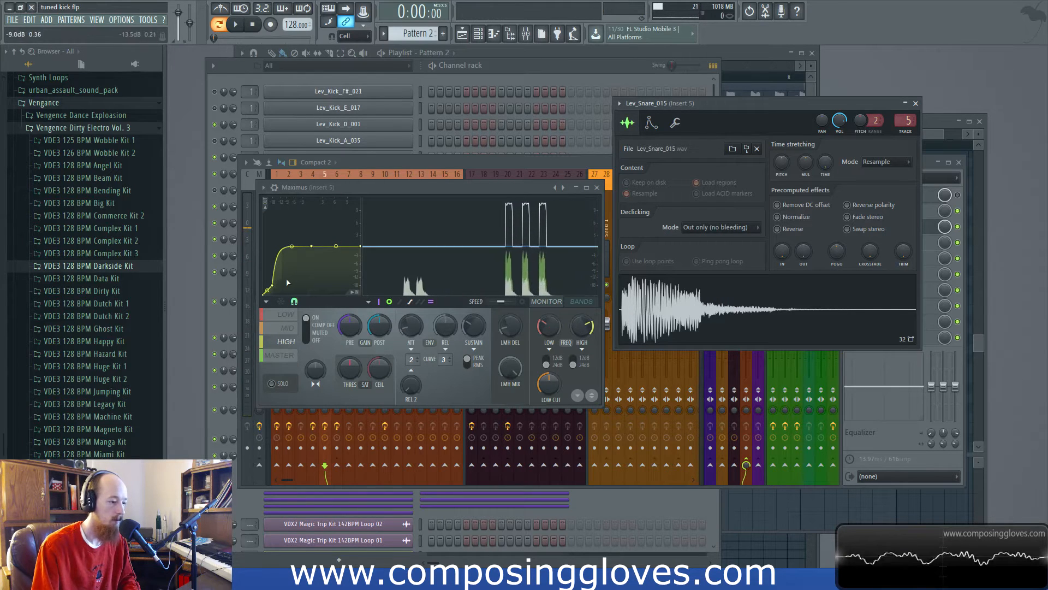
drag(272, 286, 267, 290)
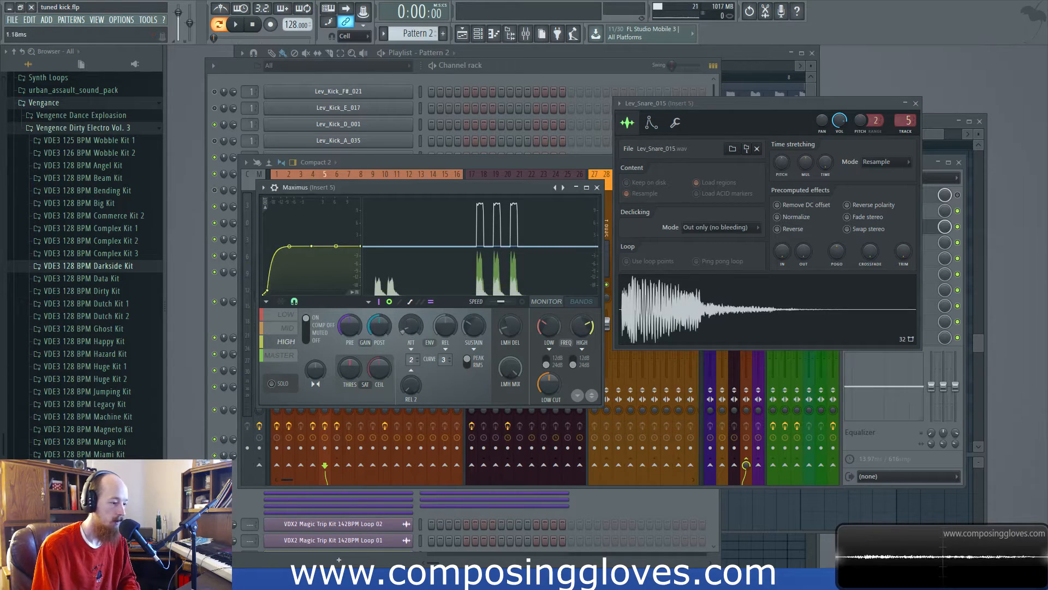
Compare the Mid and High band curves in Maximus and audition Lev_Snare_015 with them
click(287, 328)
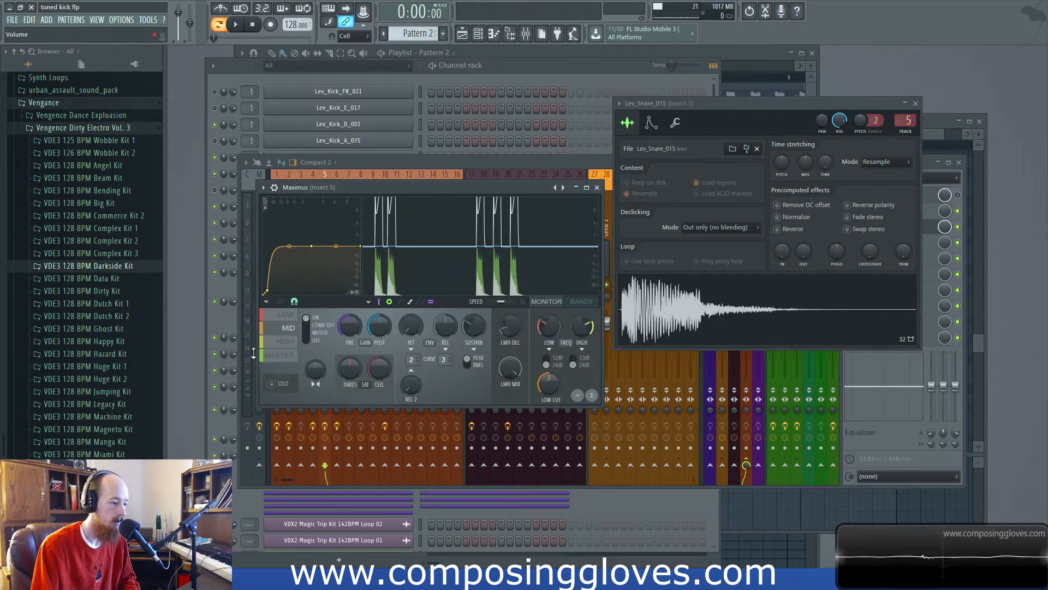
click(285, 342)
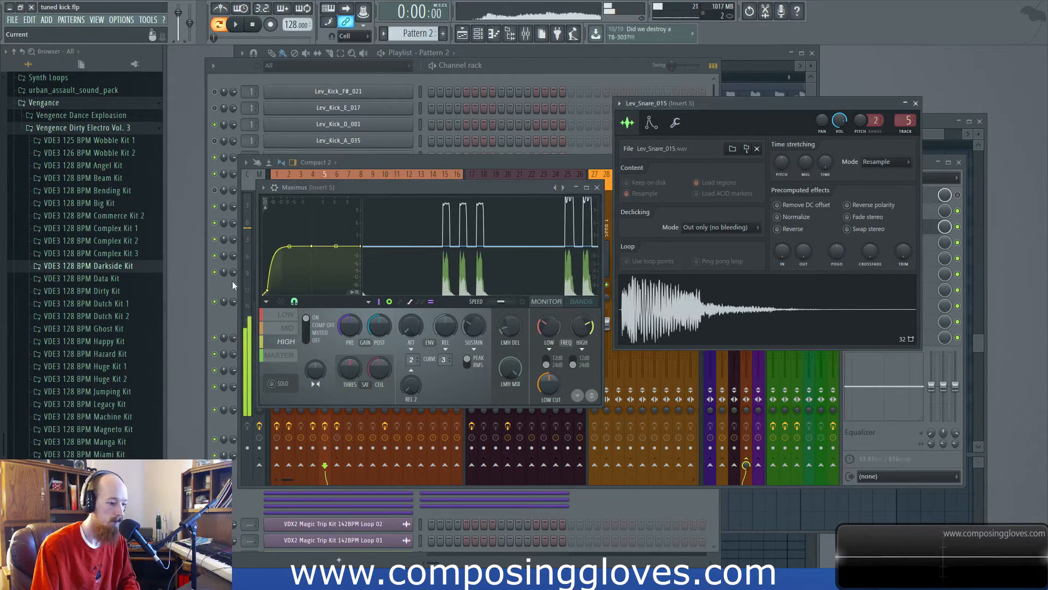
click(287, 329)
triple_click(680, 326)
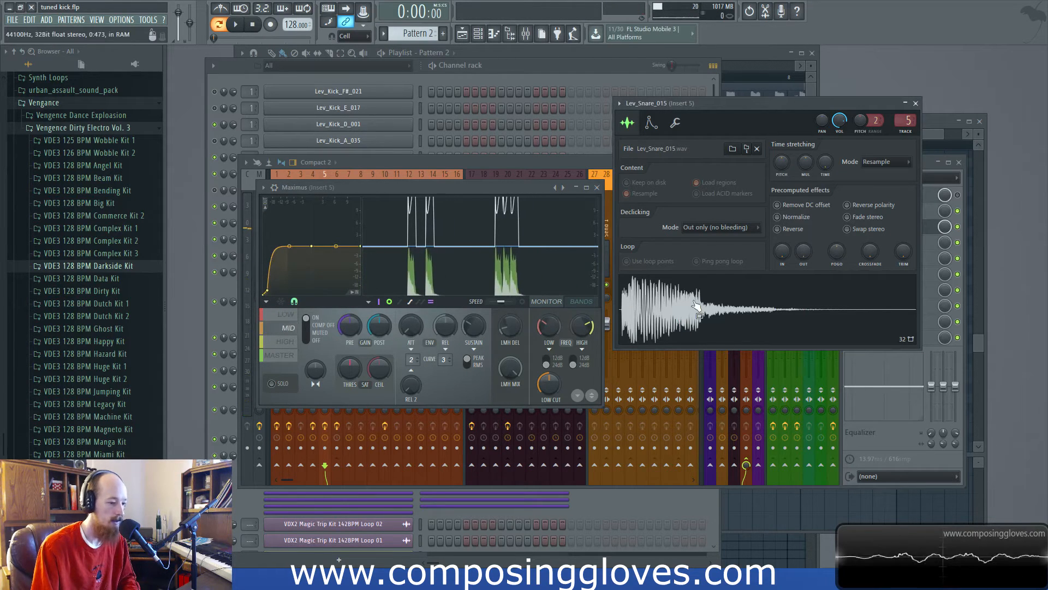
click(289, 246)
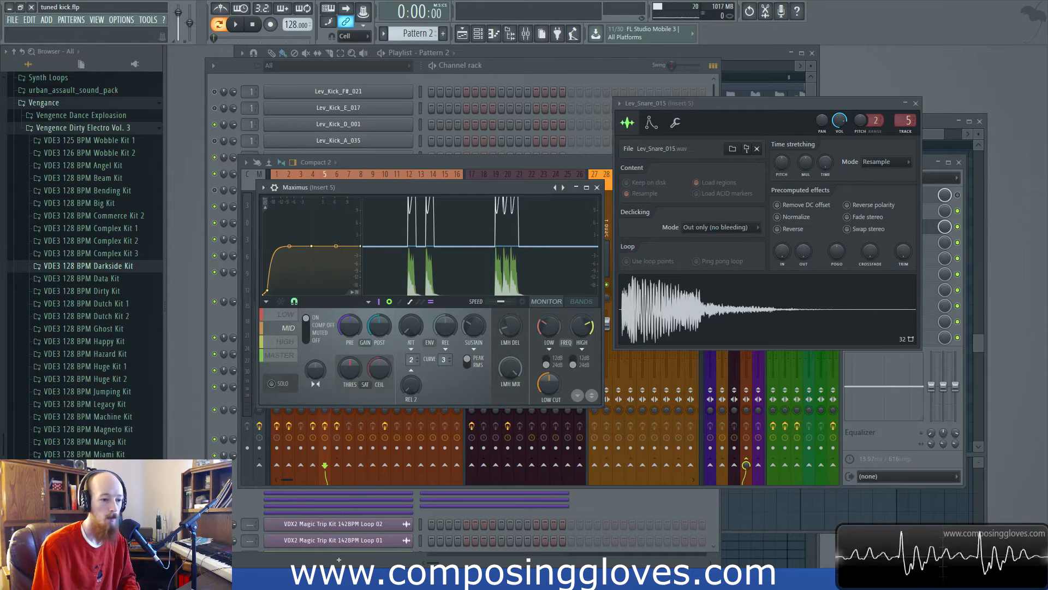
Bypass Maximus and enable Transient Master on Insert 5, and audition Lev_Snare_015 through it
click(932, 240)
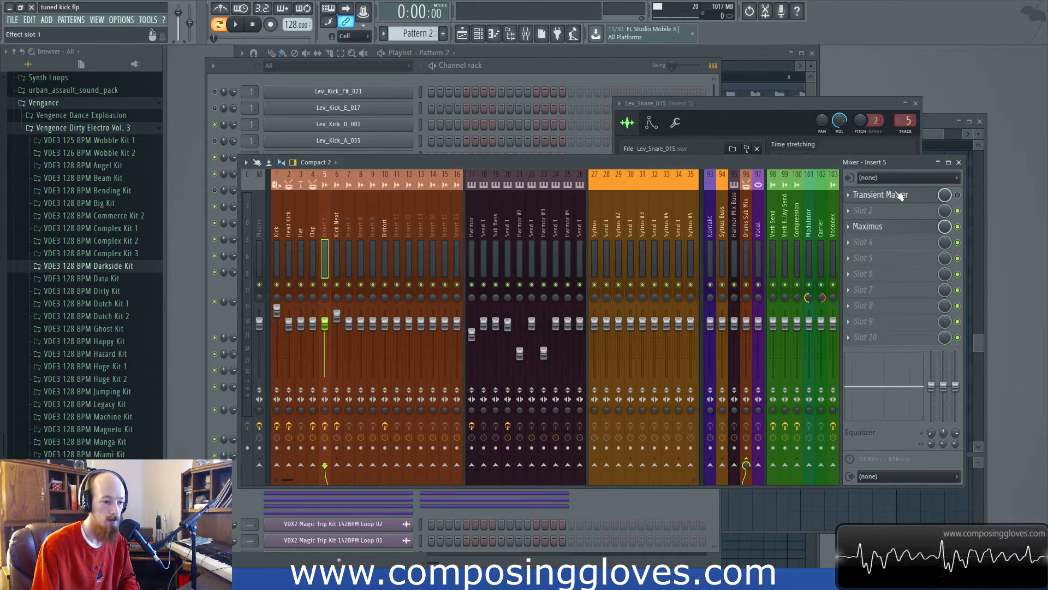
click(881, 195)
click(960, 230)
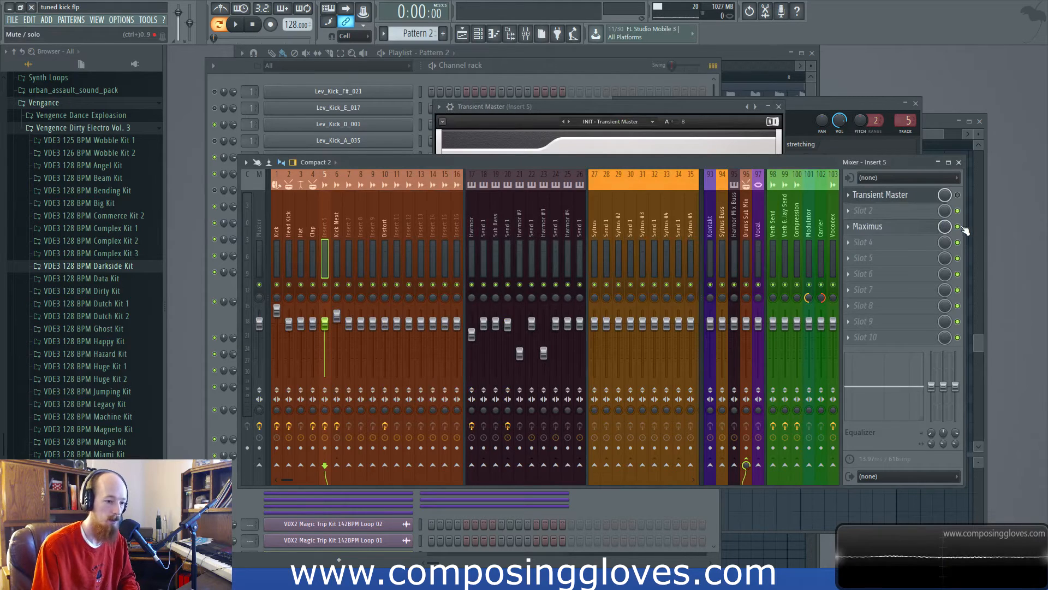
click(921, 197)
click(899, 197)
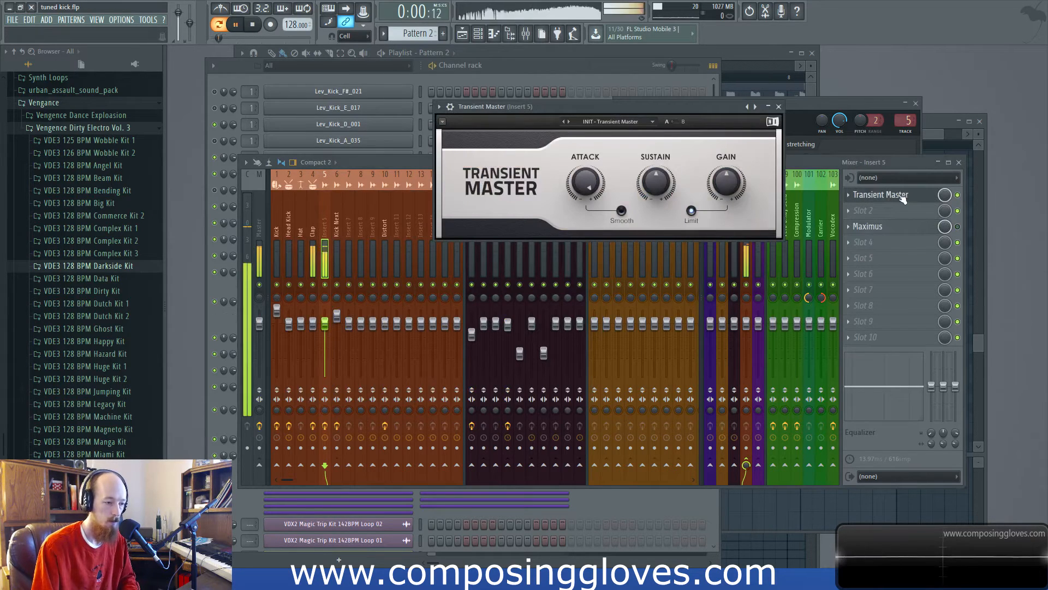
click(803, 105)
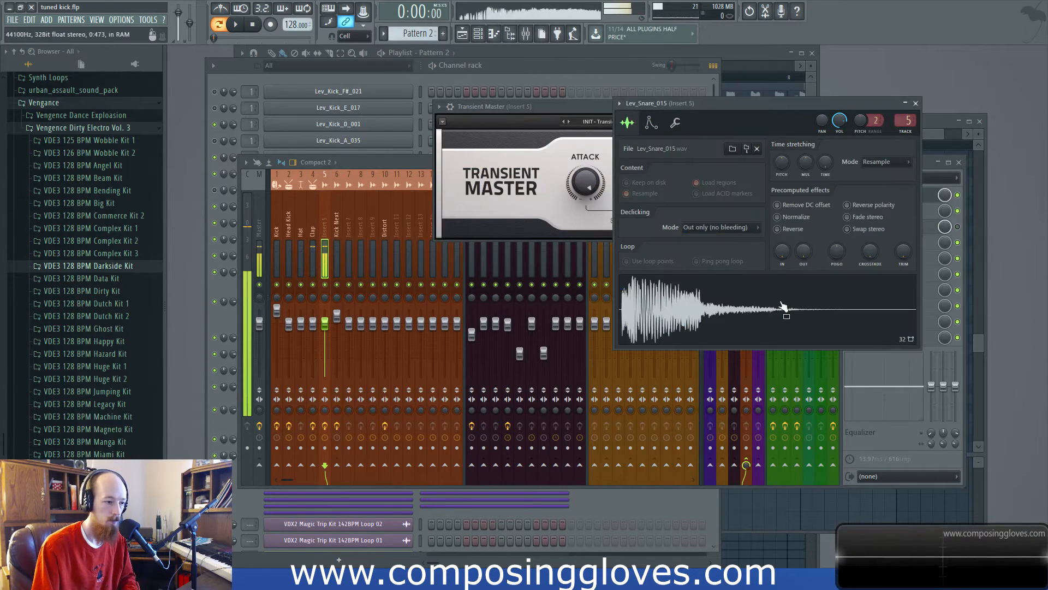
drag(791, 106, 647, 108)
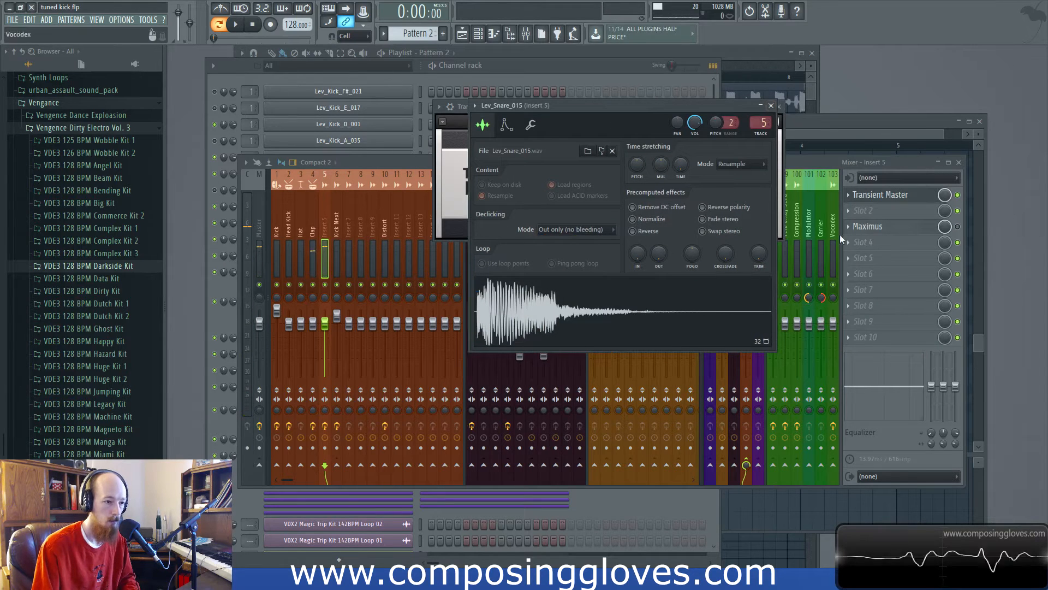
Audition Lev_Snare_015 through Maximus alone and through Transient Master alone by swapping which effect is bypassed
click(905, 230)
click(958, 226)
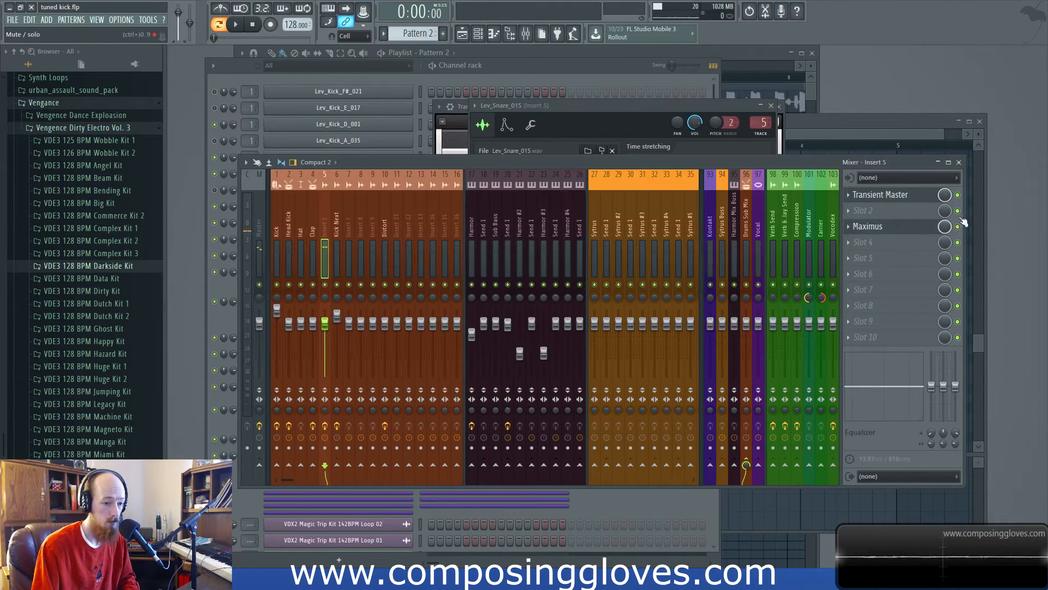
click(640, 121)
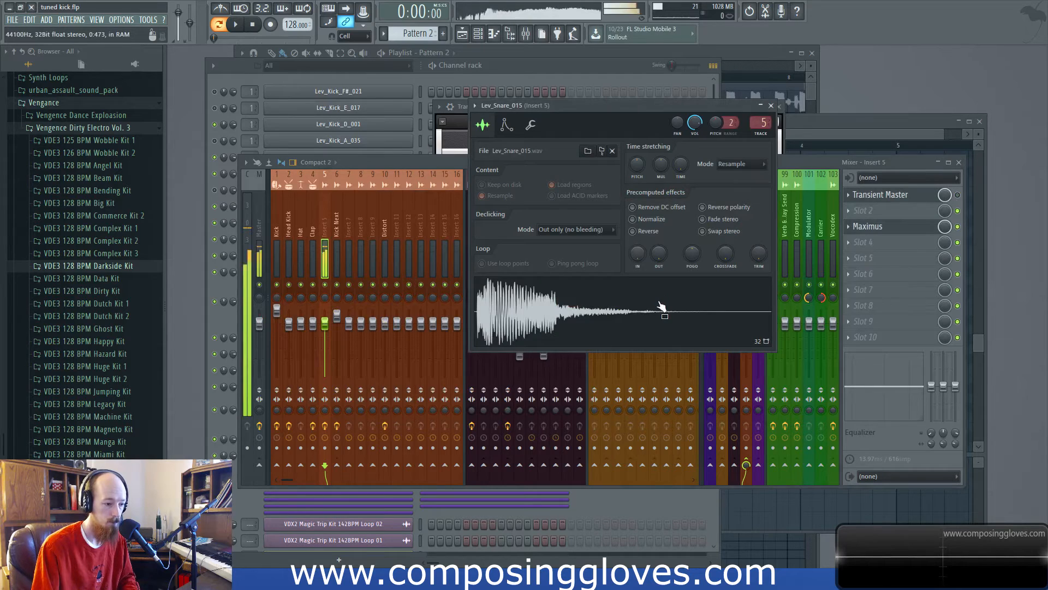
click(960, 227)
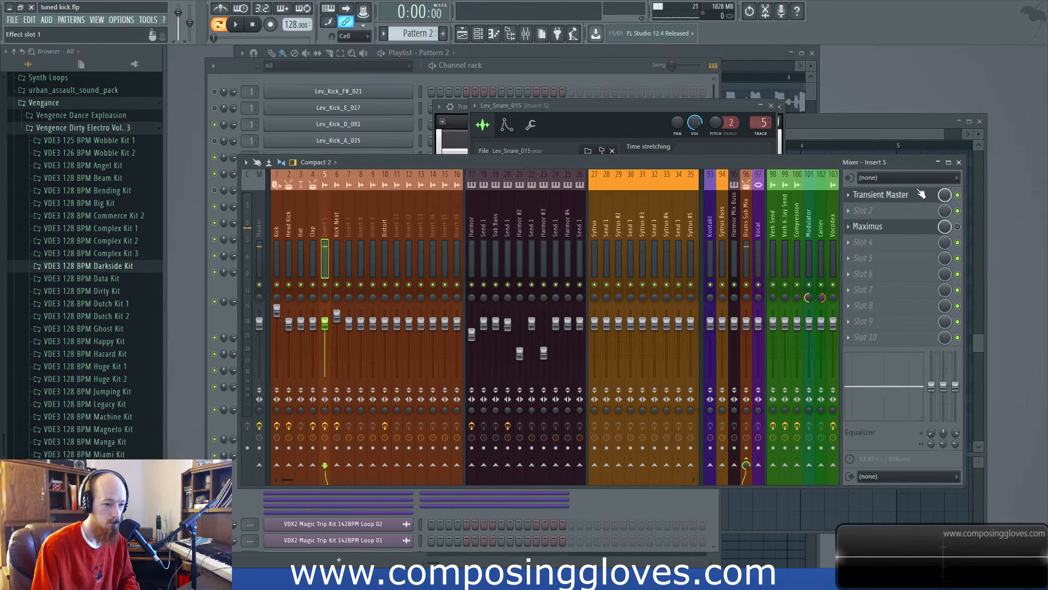
click(924, 194)
click(655, 131)
click(682, 326)
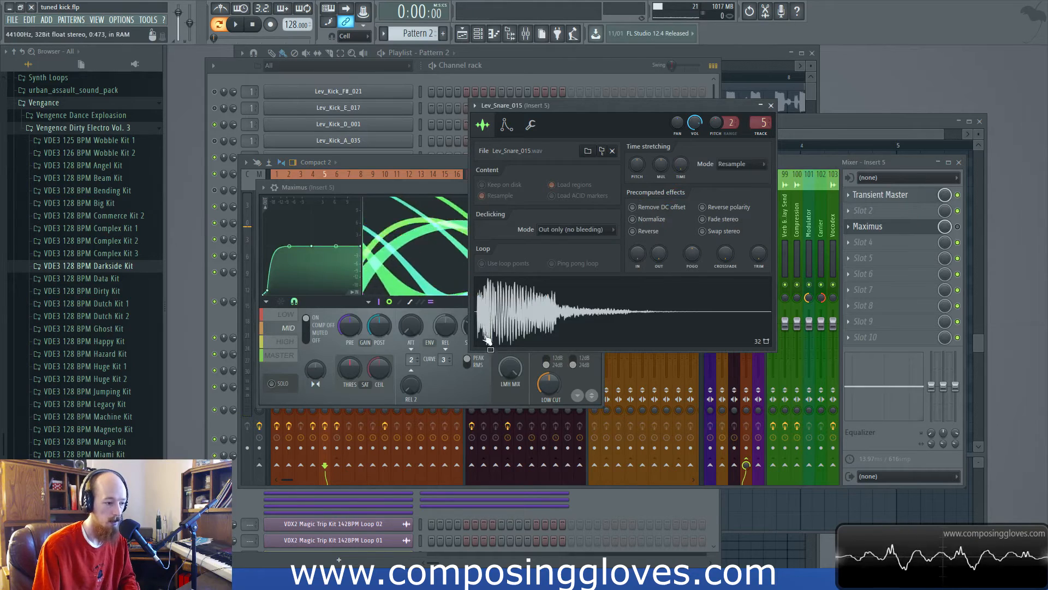
Review the Maximus Mid band curve beside the Lev_Snare_015 waveform and close the plugin
click(874, 210)
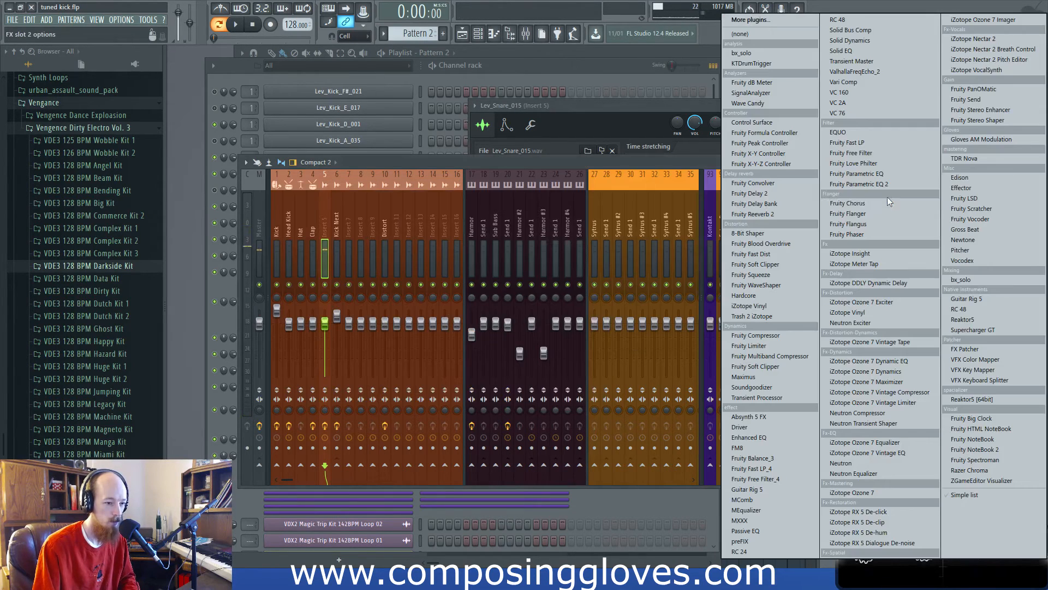
key(Escape)
click(873, 226)
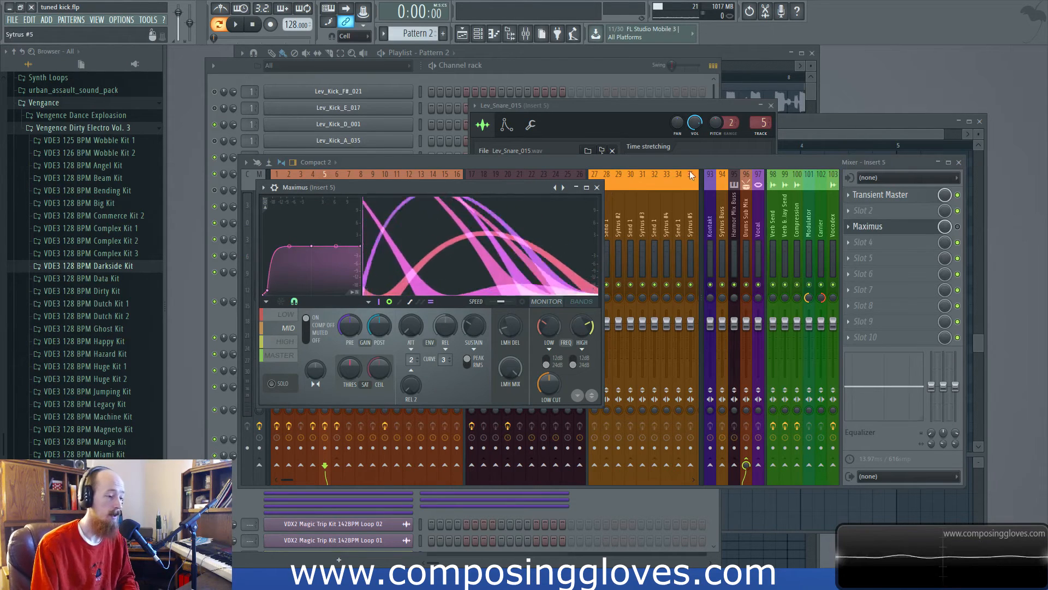
click(630, 145)
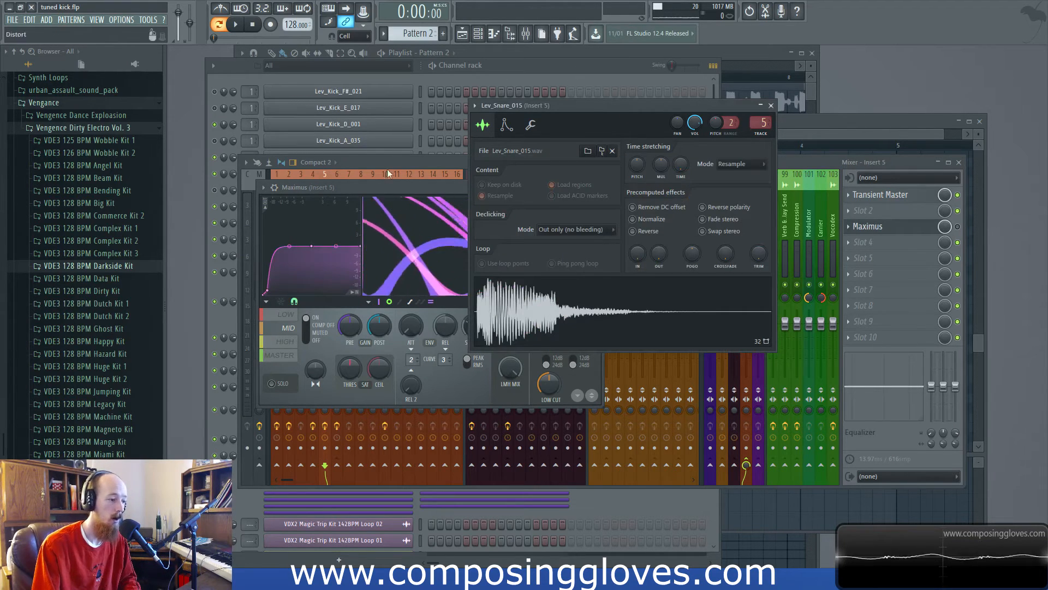
click(413, 189)
click(596, 188)
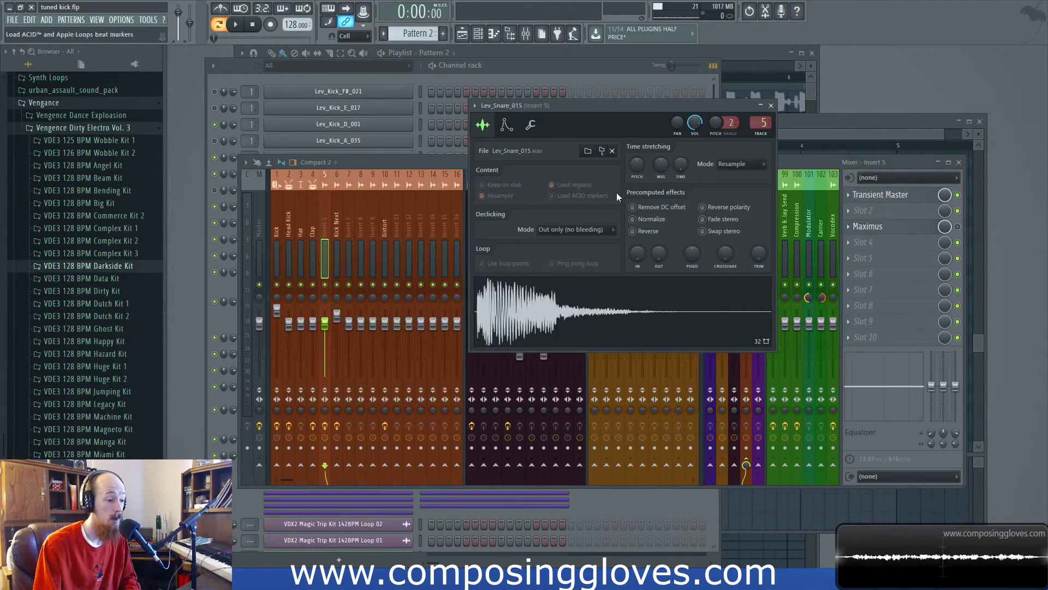
Remove Maximus from effect slot 3 of Insert 5 and bring the Lev_Snare_015 window to the front, clear of the mixer's effect slots
click(842, 232)
mouse_move(872, 238)
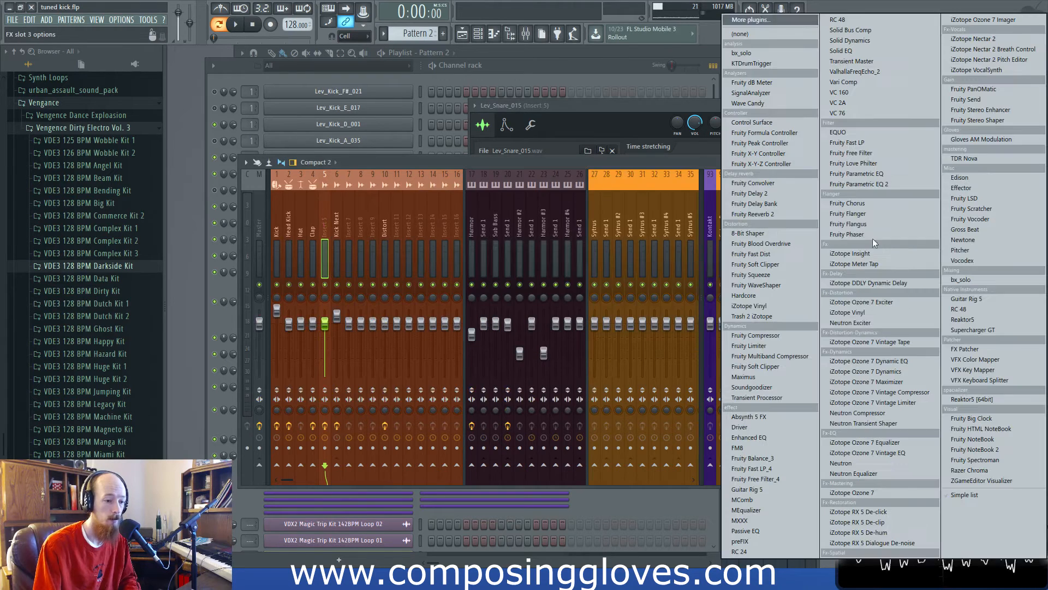
click(765, 33)
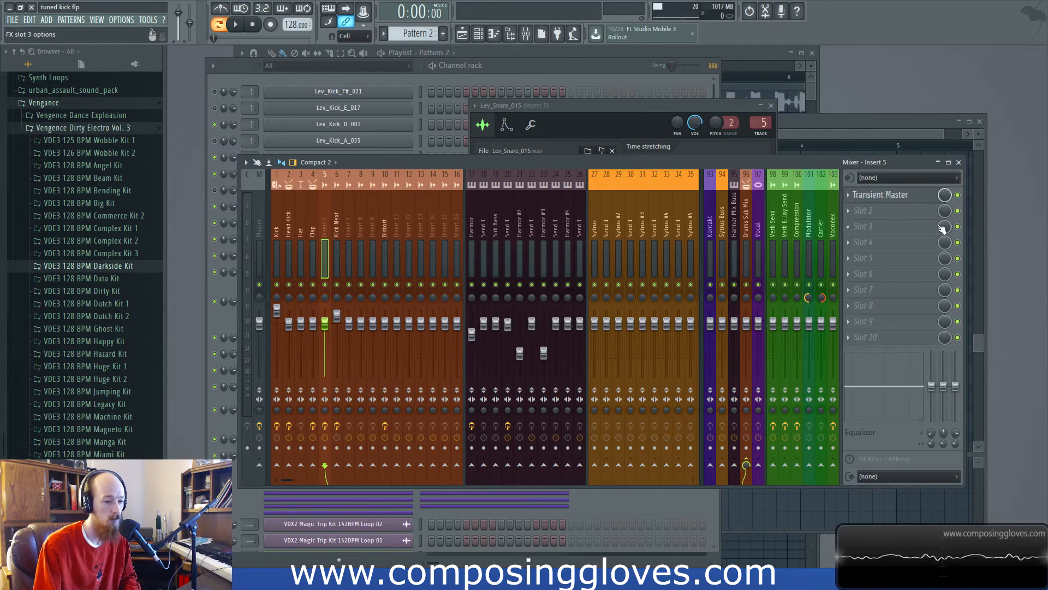
click(581, 123)
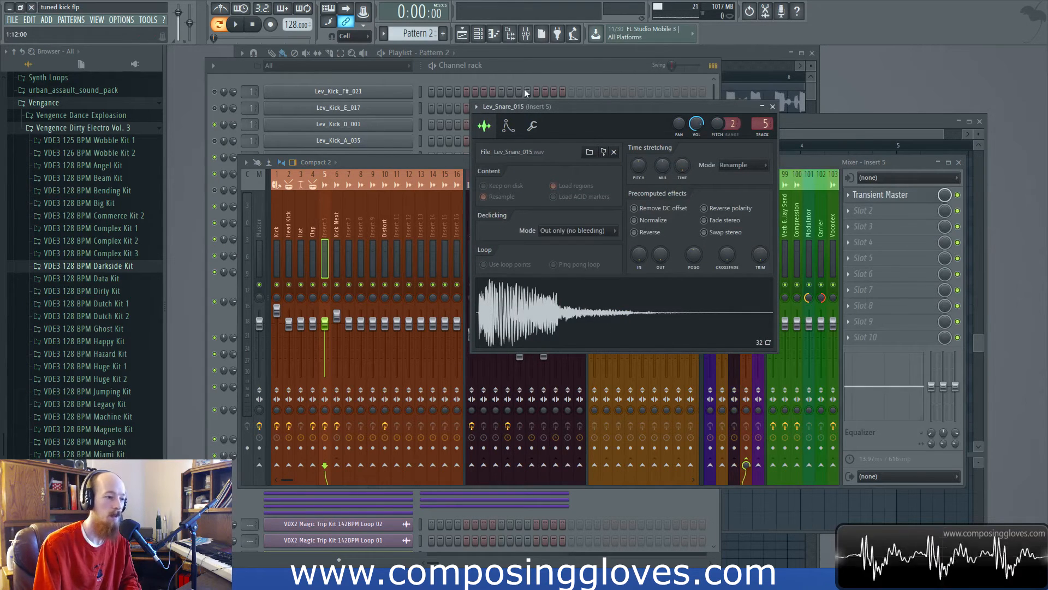
drag(573, 105, 486, 103)
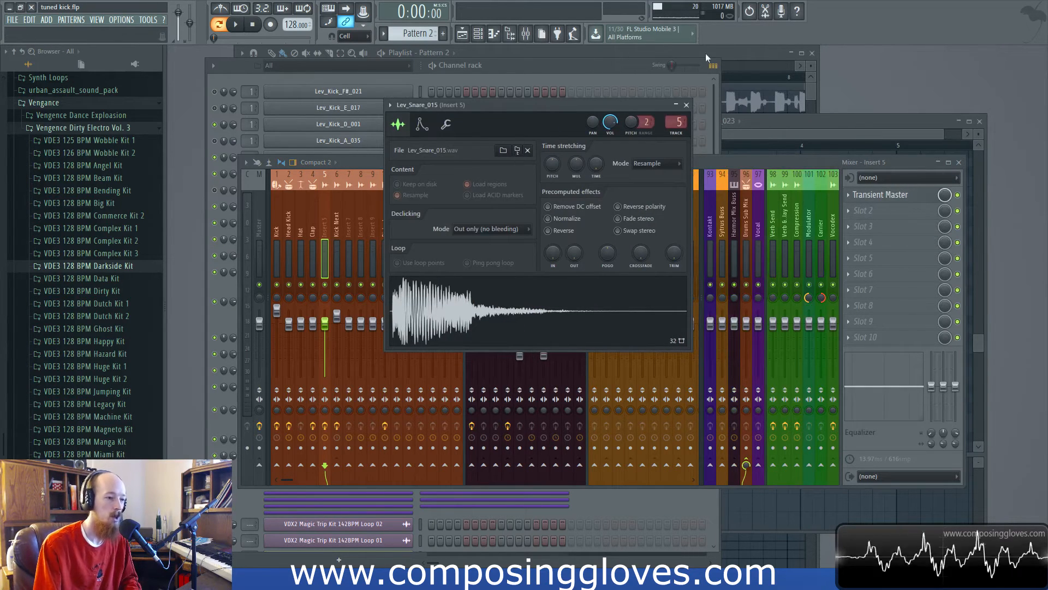
Bring the playlist to the front and play the soloed Extra 5 track from the start of its first Pattern 2 clip
click(731, 50)
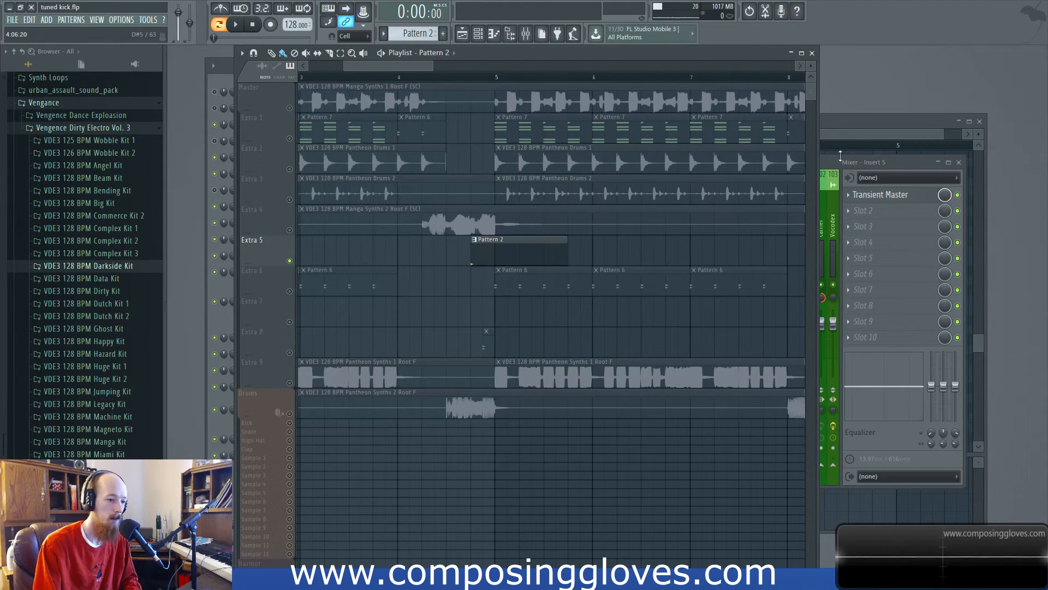
click(471, 77)
key(space)
key(space)
Turn off the solo on the Extra 5 track and play the full arrangement from the beginning
scroll(322, 220, down, 4)
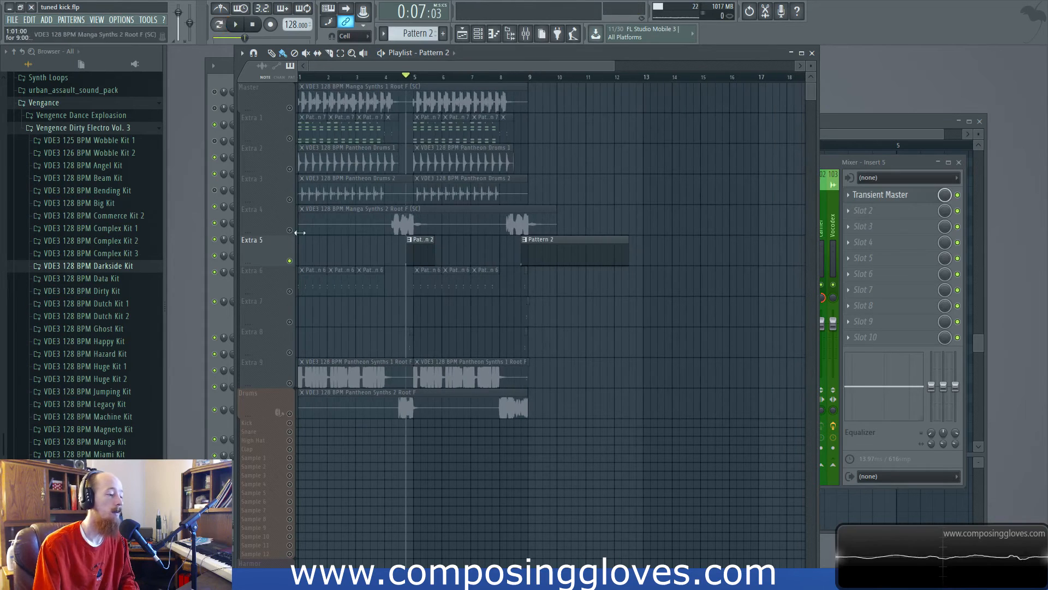
right_click(290, 260)
drag(367, 77, 101, 86)
key(space)
scroll(419, 196, up, 3)
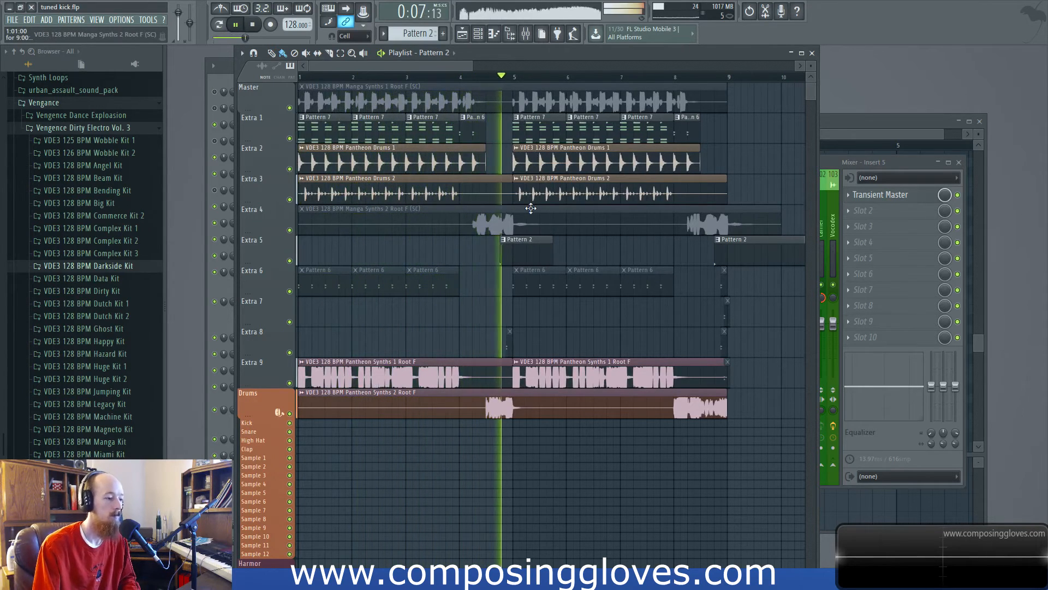
key(space)
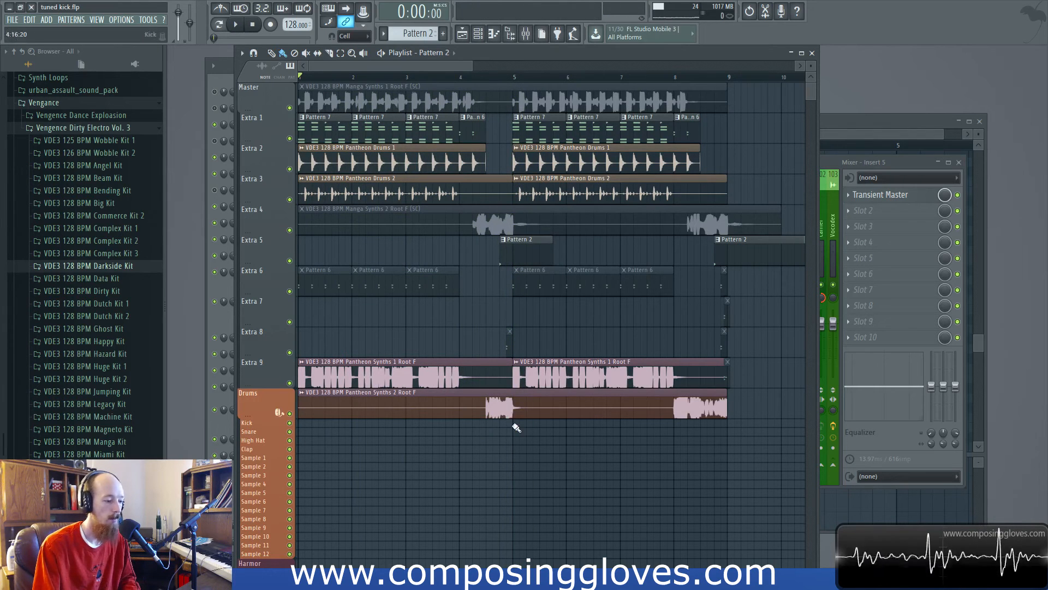
drag(323, 435, 367, 329)
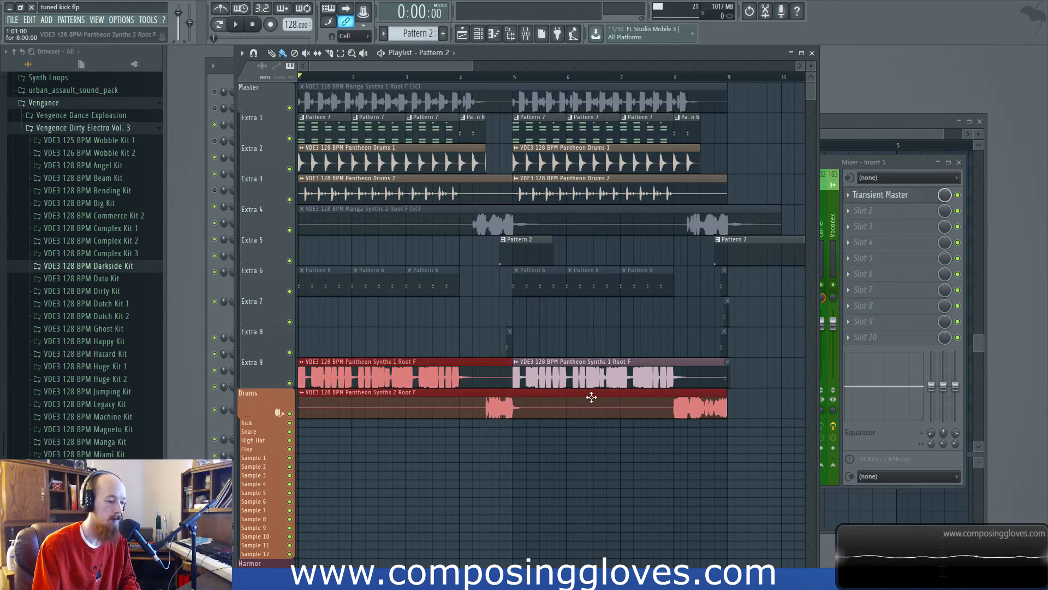
drag(593, 431, 617, 341)
ctrl+click(620, 322)
ctrl+click(593, 98)
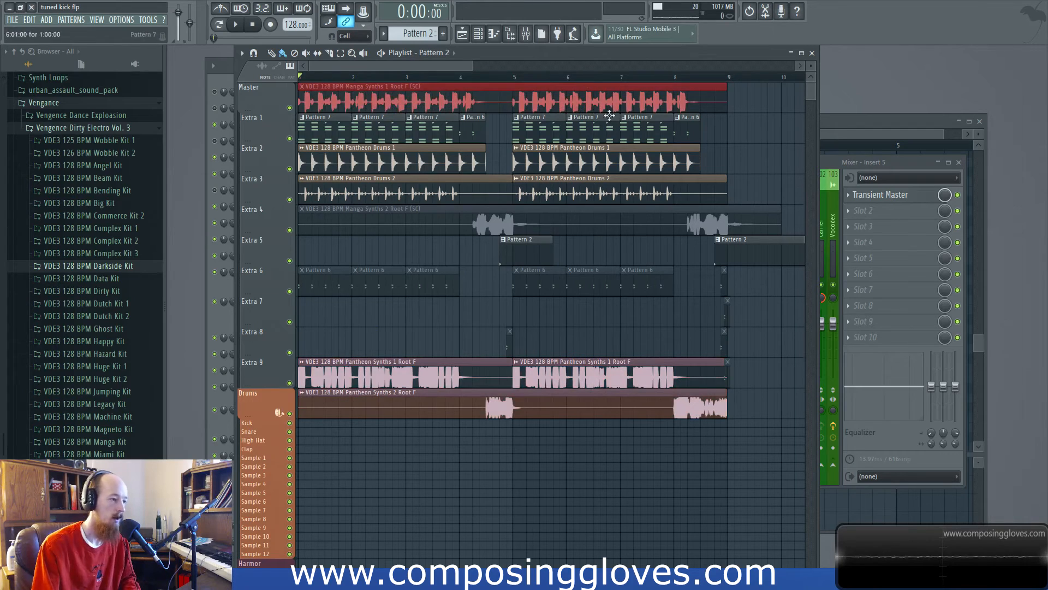
drag(492, 265, 526, 241)
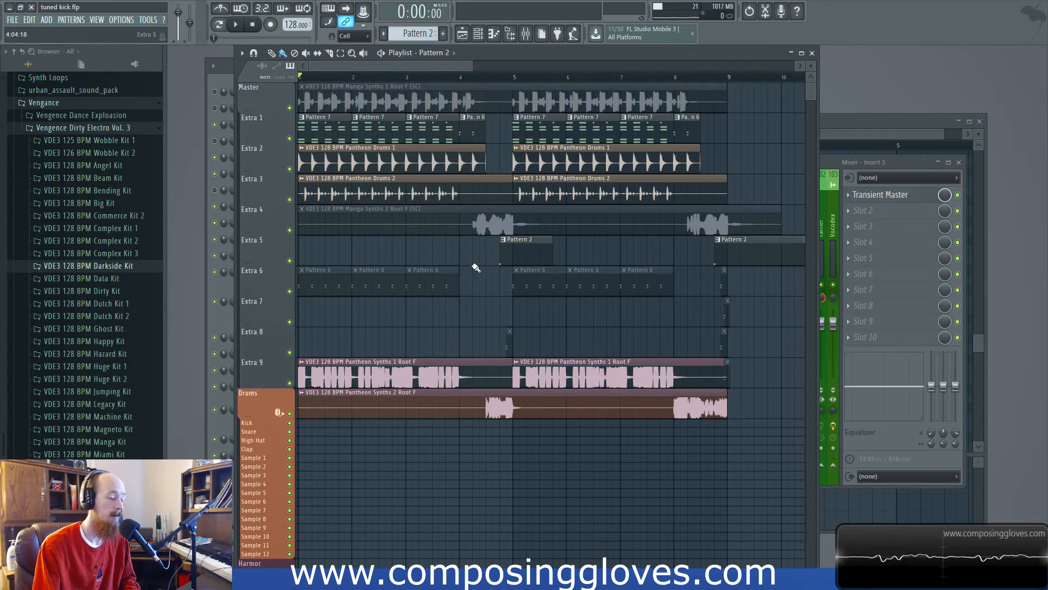
Delete the VDE3 128 BPM Pantheon Synths 2 Root F clip from the Drums track and play the arrangement from just before bar 4
ctrl+scroll(476, 267, down, 3)
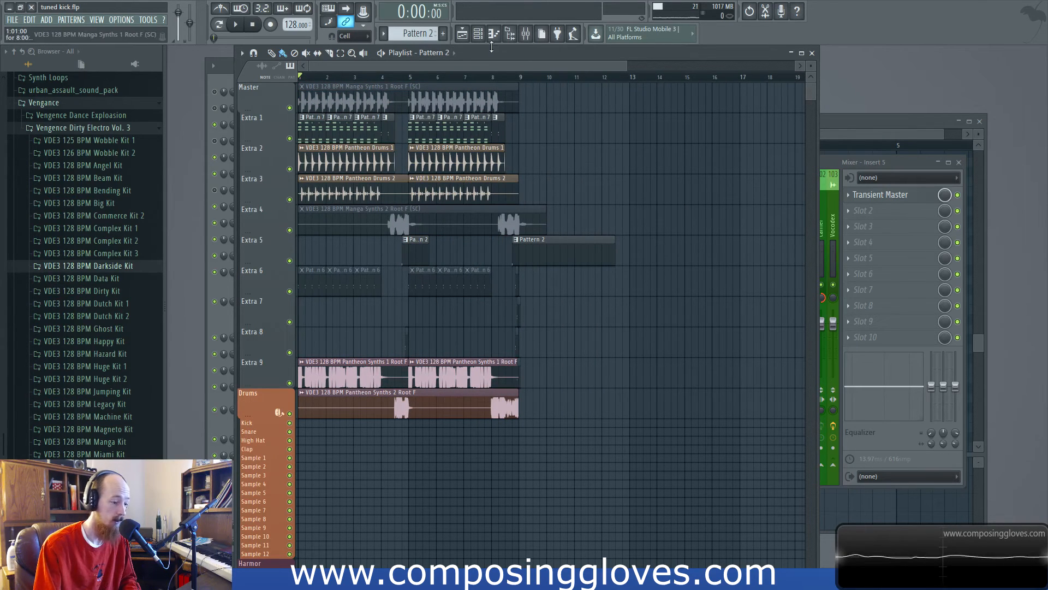
right_click(394, 410)
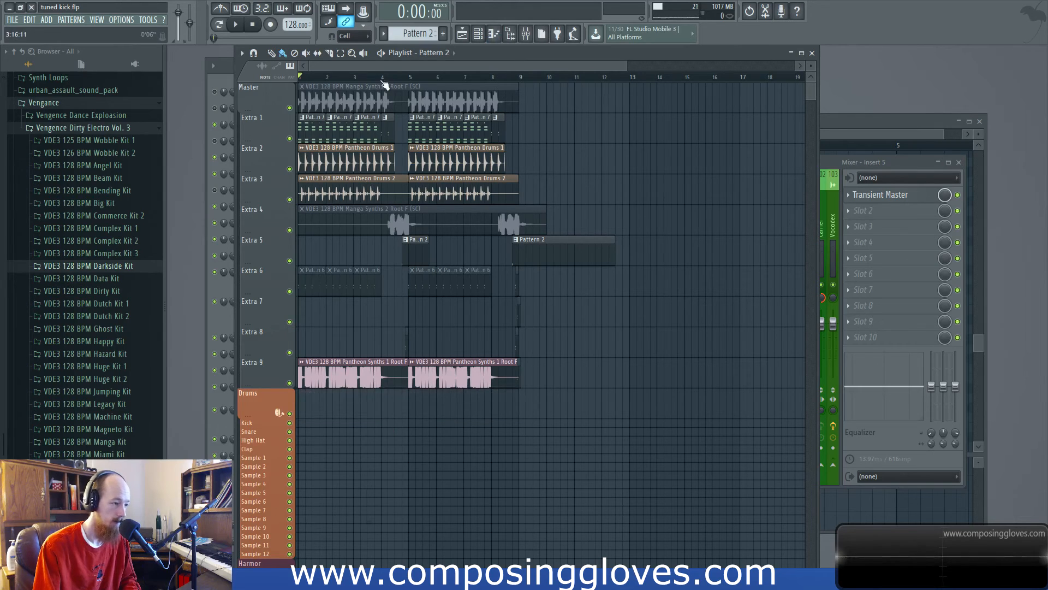
key(space)
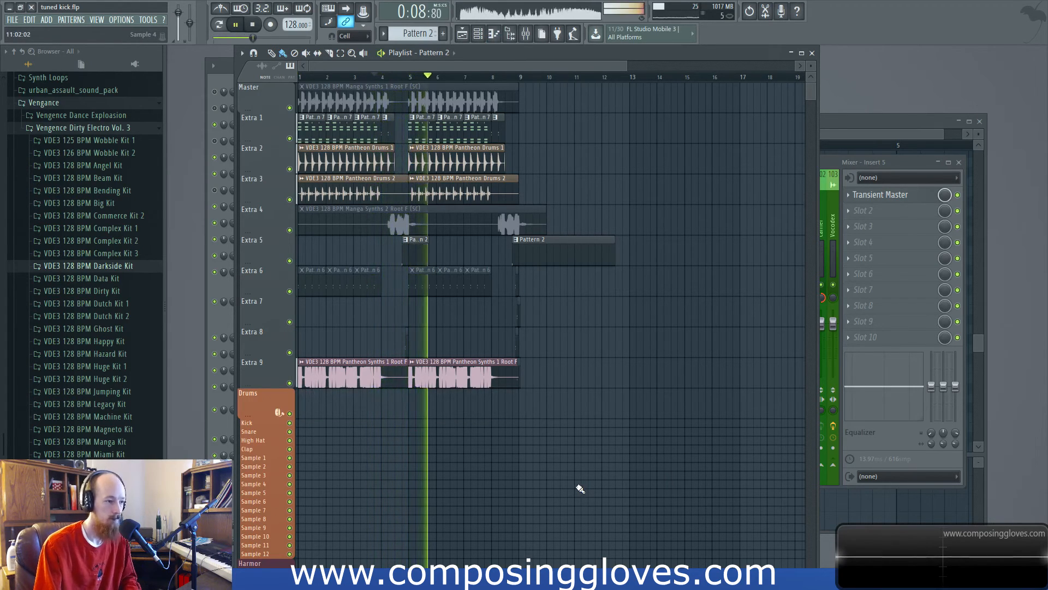
key(space)
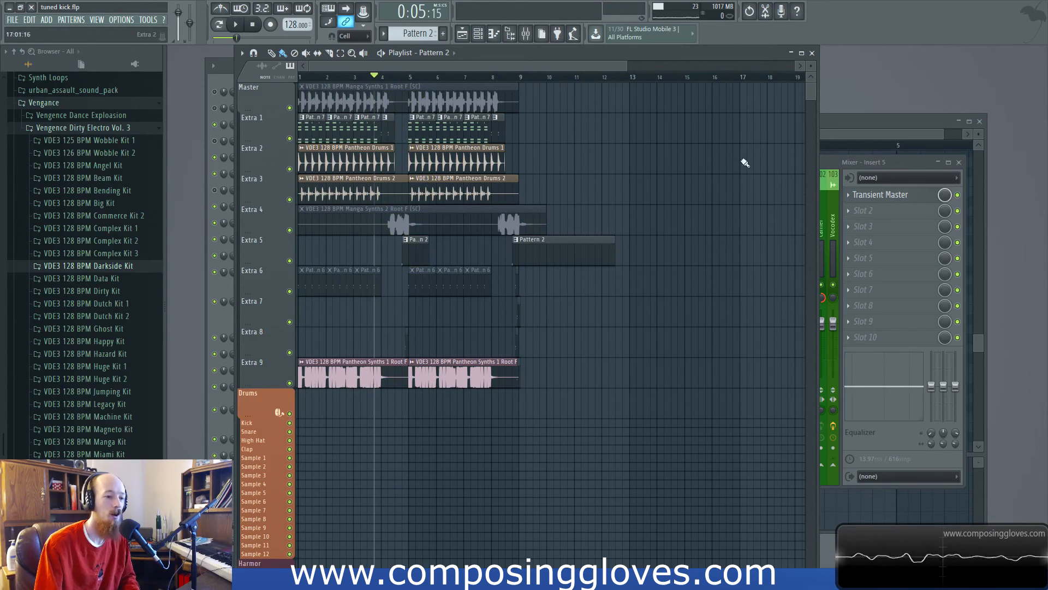
Open the first Pattern 2 clip's channels, inspect the Lev_Snare_023 sampler settings, close them and return to the playlist
scroll(406, 263, up, 4)
double_click(424, 256)
click(377, 256)
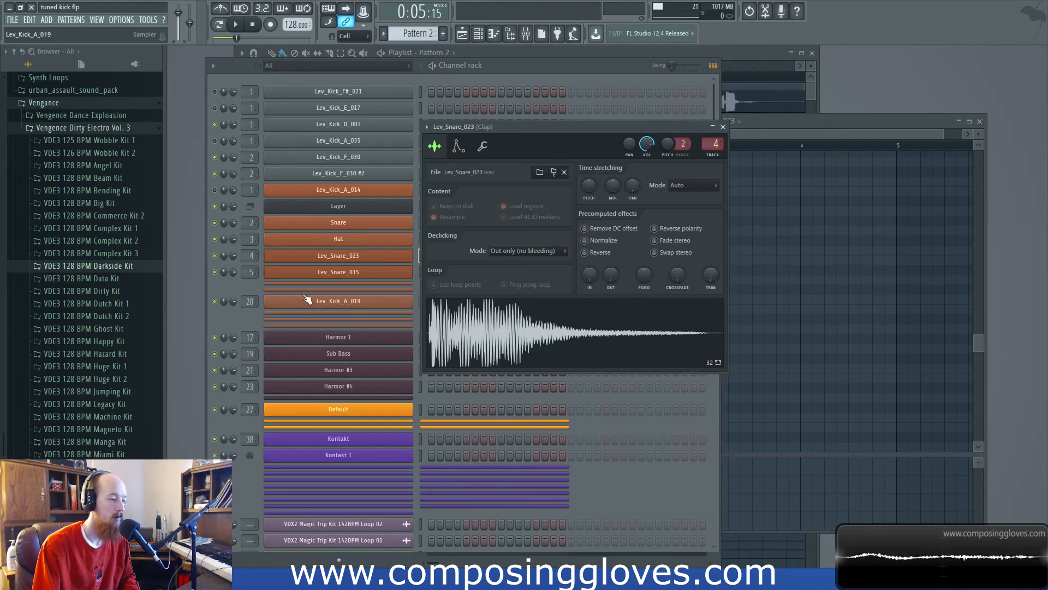
click(363, 252)
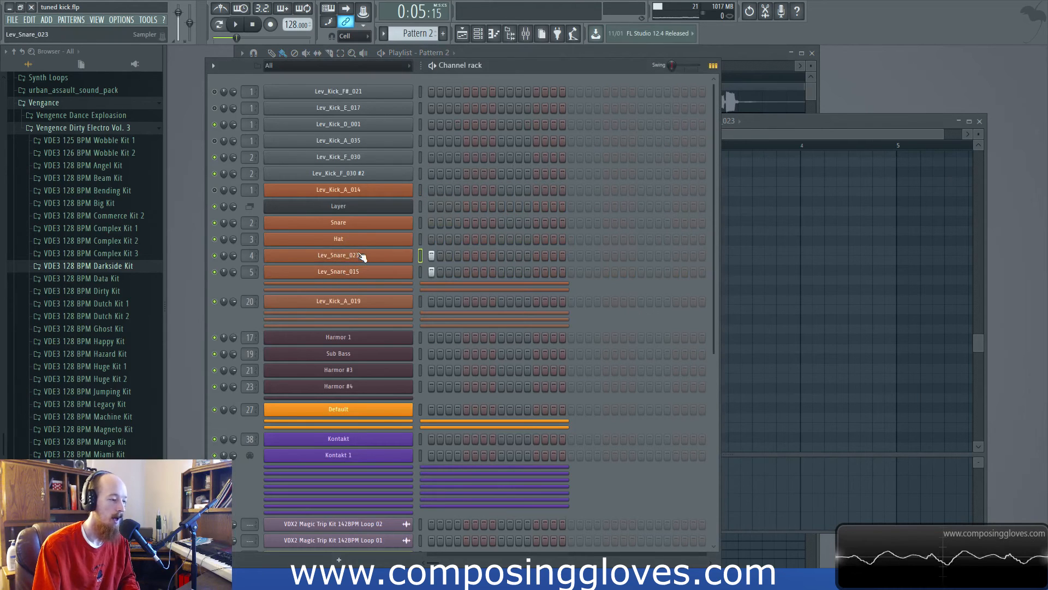
click(618, 54)
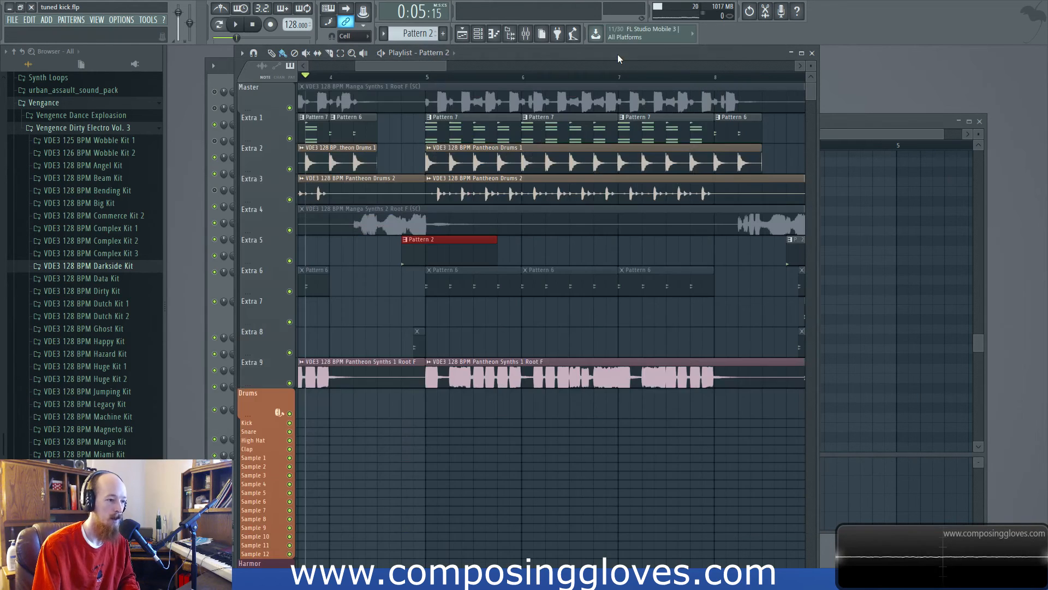